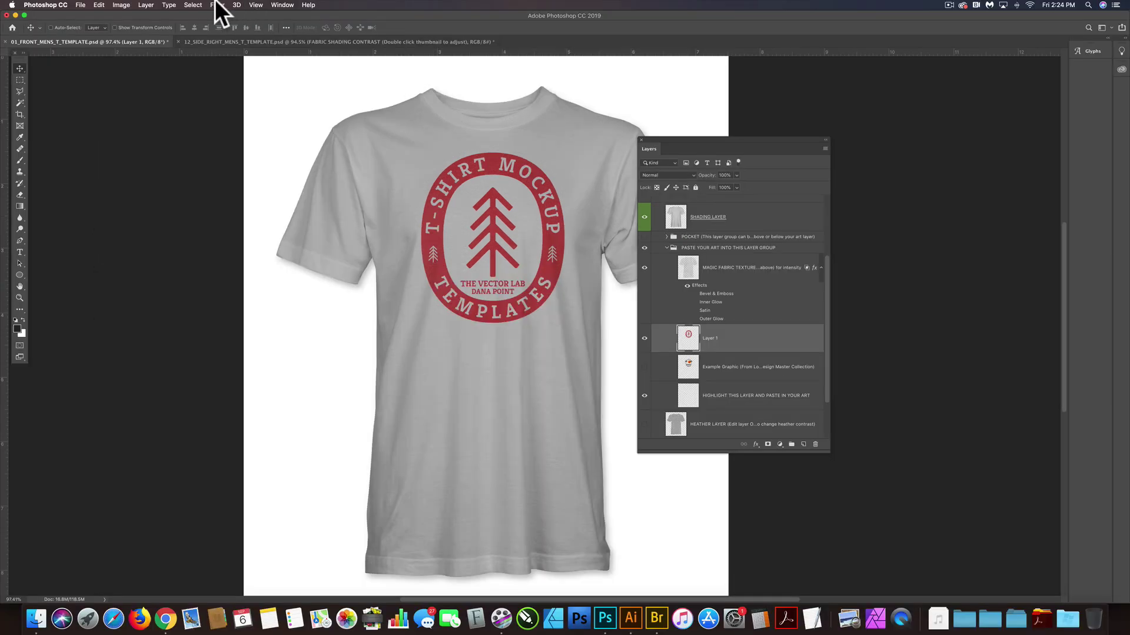
# - Open the chest badge on Layer 1 in the Liquify filter and nudge its lower lettering along the shirt folds with a small brush
pyautogui.click(217, 5)
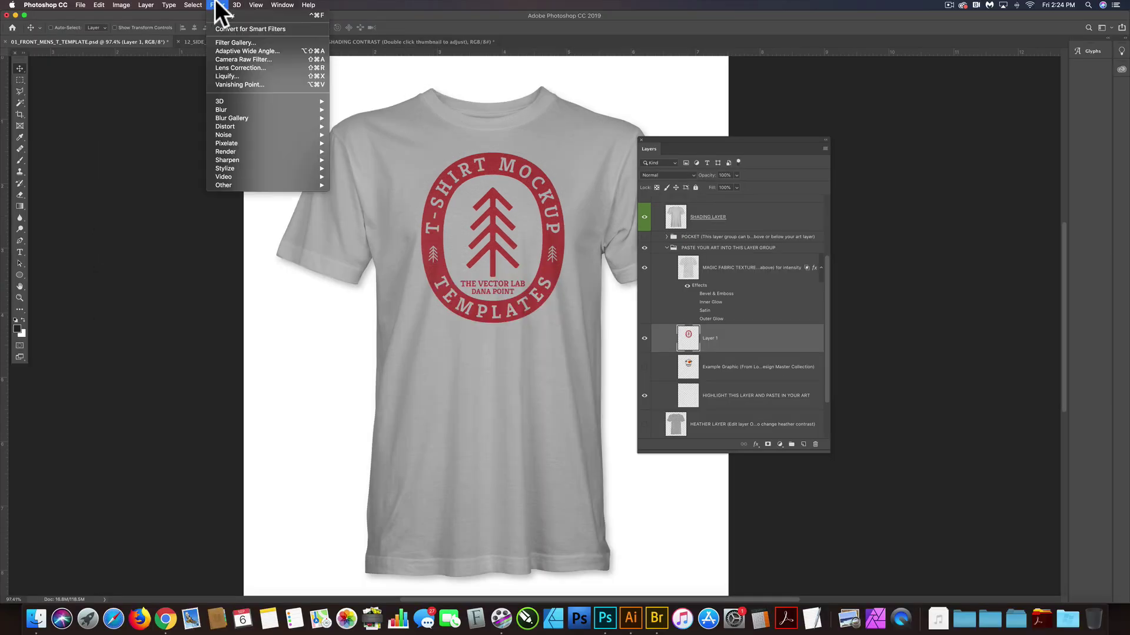
pyautogui.click(228, 77)
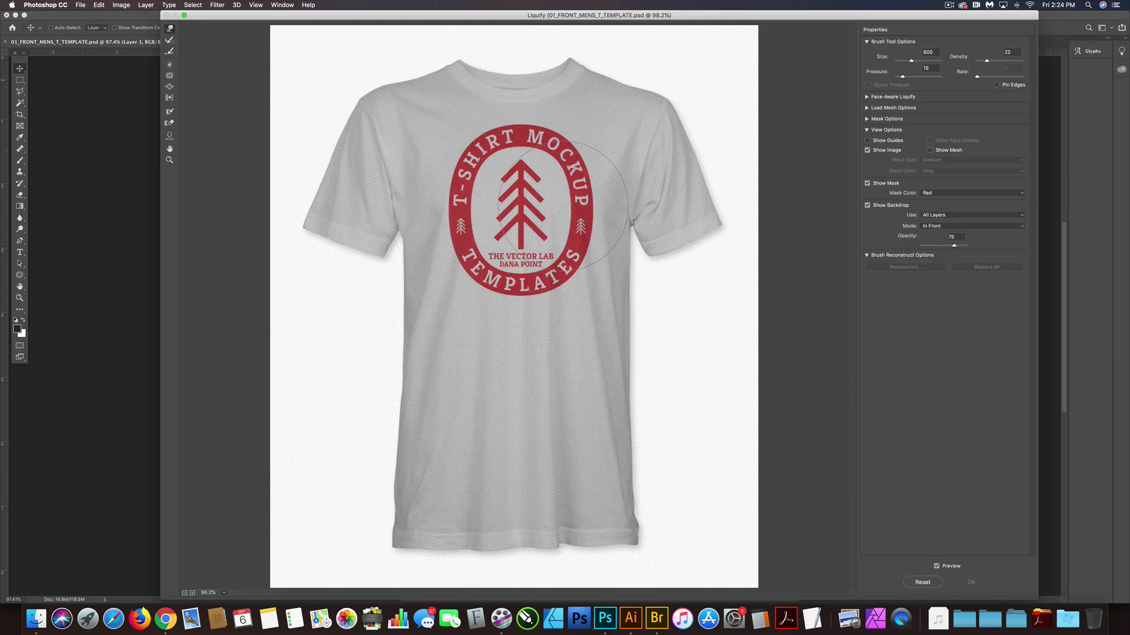
pyautogui.press('super+equal')
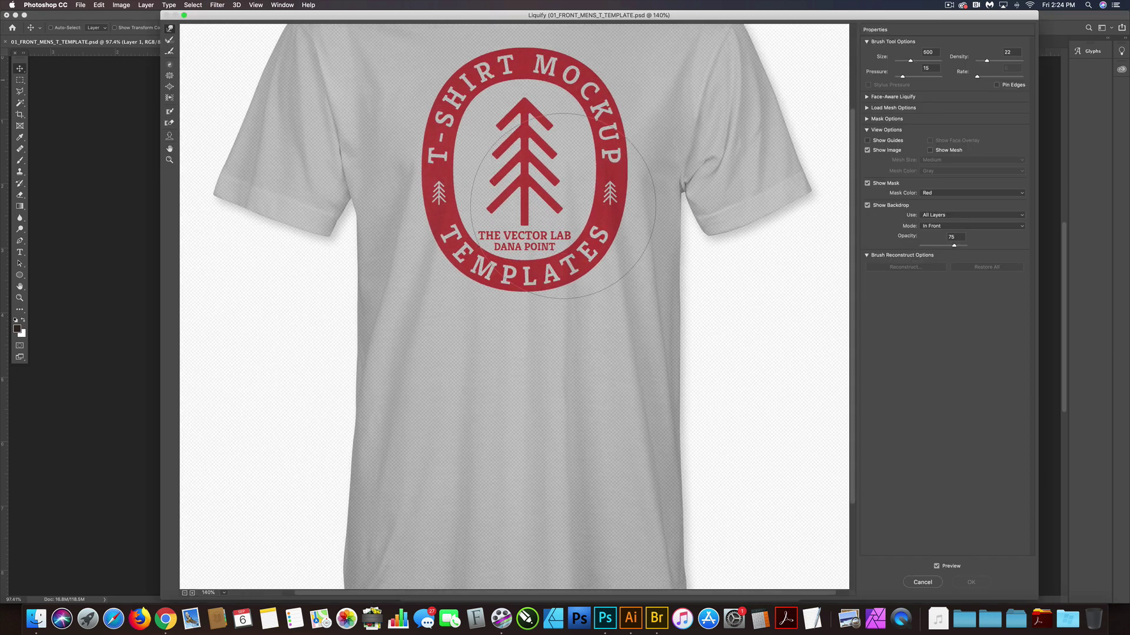
pyautogui.press('[')
pyautogui.press('[')
pyautogui.press('super+equal')
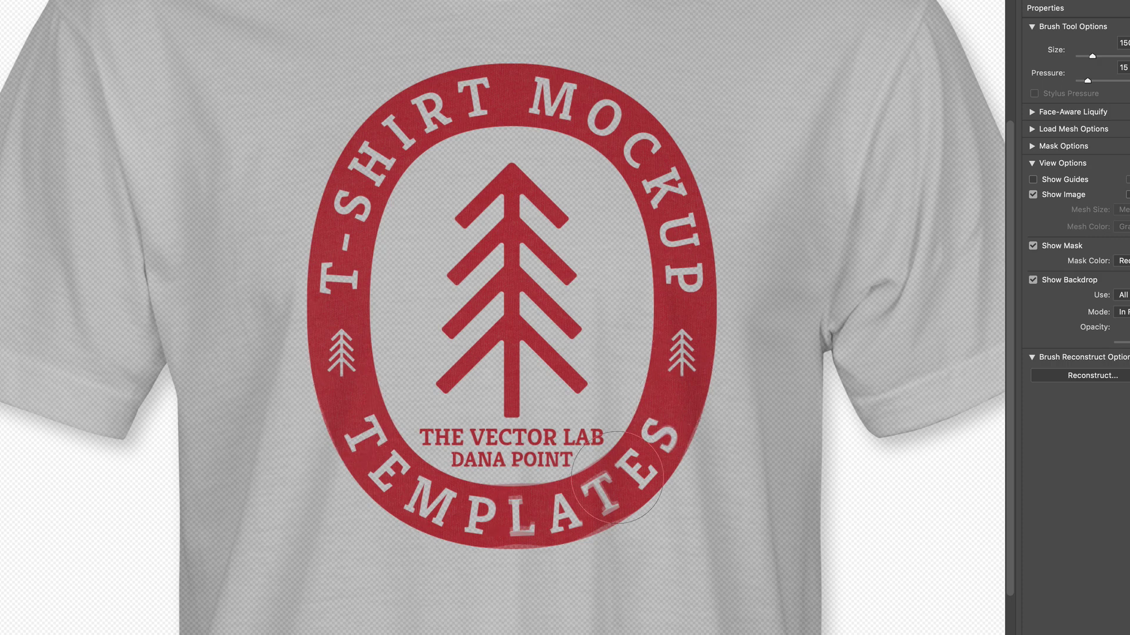
# - Enlarge the warp brush to 700 and gently push the sides of the chest badge to follow the fabric
pyautogui.press(']')
pyautogui.press(']')
pyautogui.press(']')
pyautogui.press(']')
pyautogui.press(']')
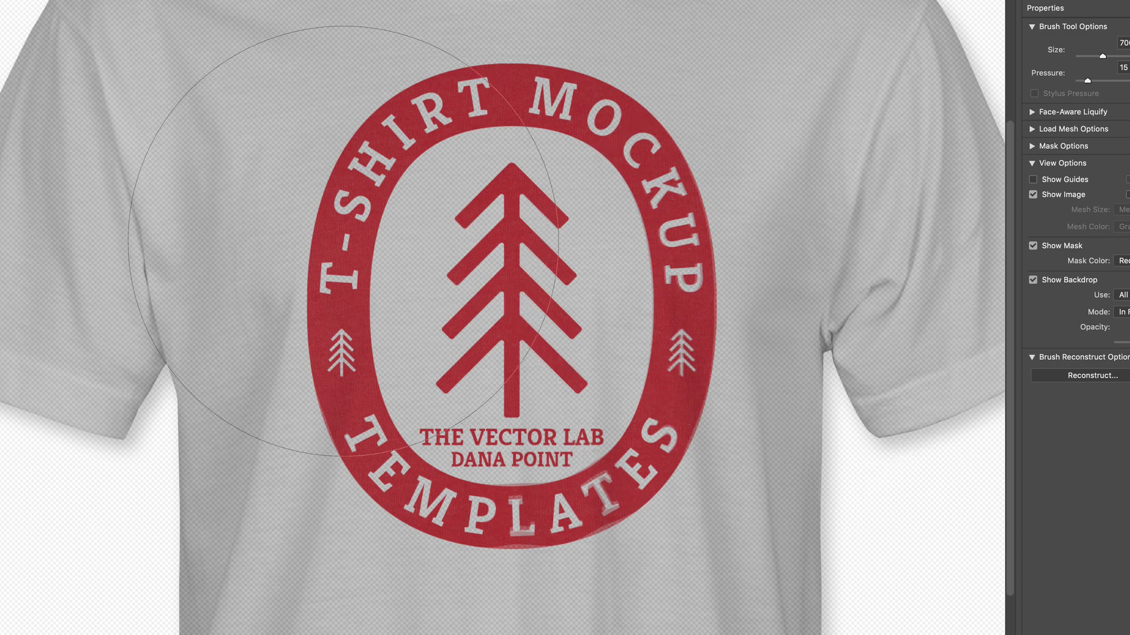
pyautogui.moveTo(298, 254)
pyautogui.mouseDown()
pyautogui.moveTo(352, 202)
pyautogui.moveTo(391, 189)
pyautogui.mouseUp()
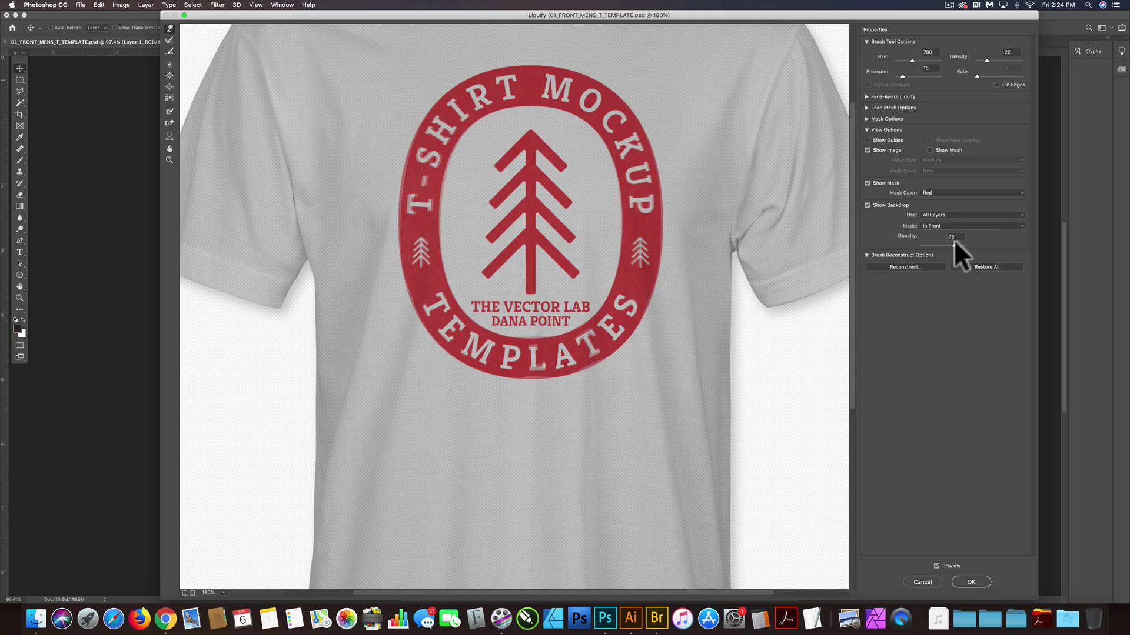
# - Lower the backdrop opacity to 0 and inspect the warped chest badge up close without the shirt
pyautogui.moveTo(954, 244)
pyautogui.mouseDown()
pyautogui.moveTo(936, 243)
pyautogui.moveTo(952, 241)
pyautogui.mouseUp()
pyautogui.press('super+equal')
pyautogui.press('super+equal')
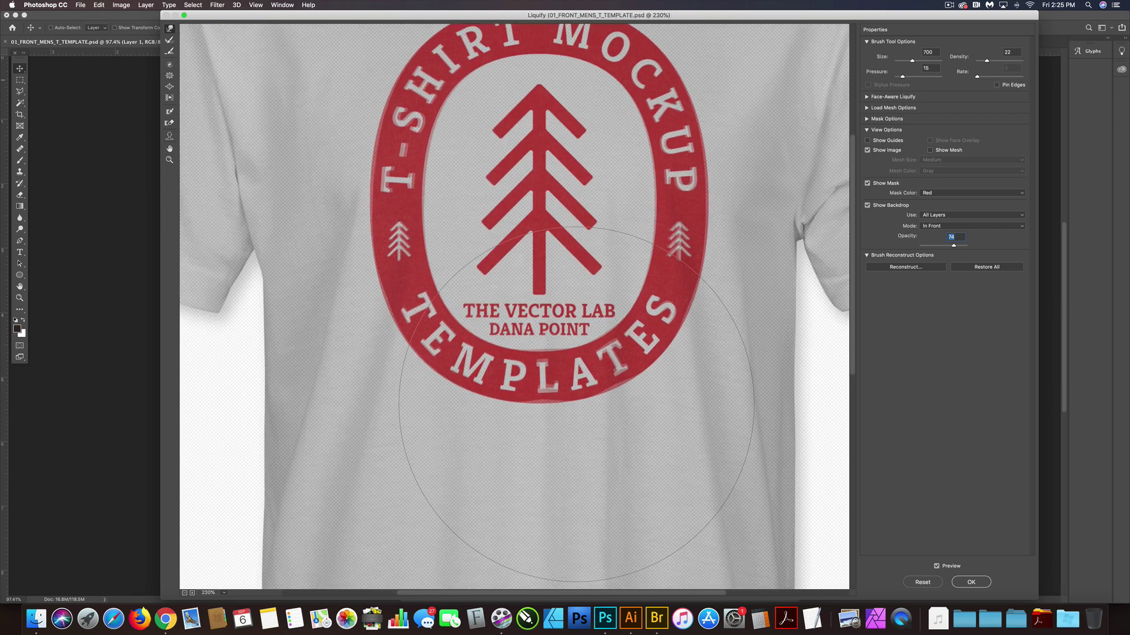
pyautogui.moveTo(951, 243); pyautogui.dragTo(906, 245)
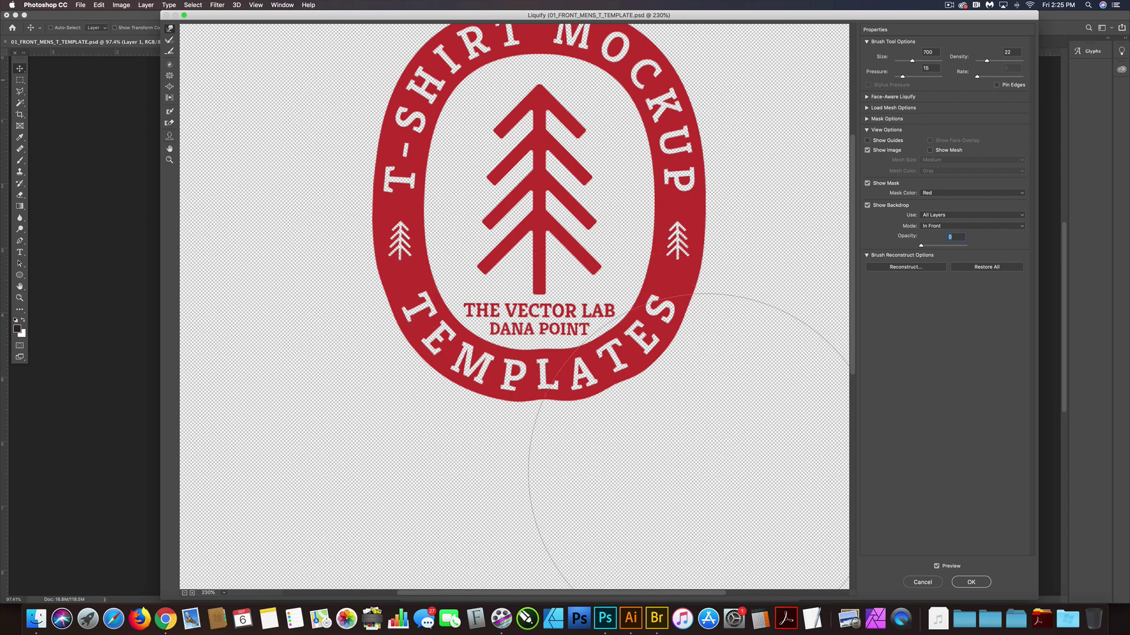
pyautogui.scroll(5, 615, 389)
pyautogui.scroll(1, 615, 383)
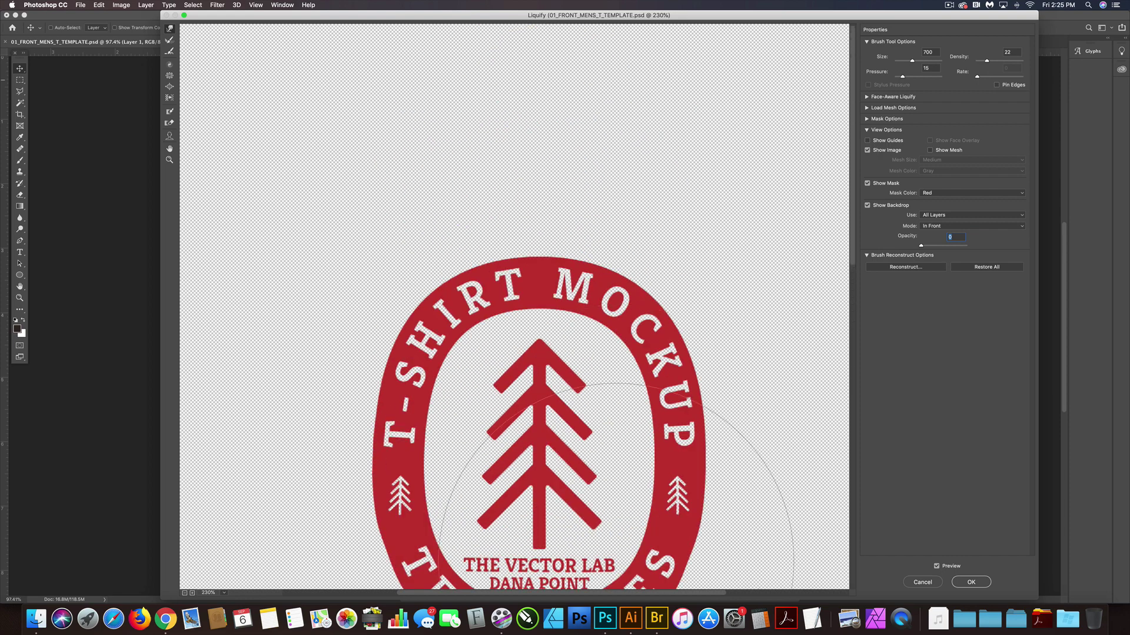
pyautogui.scroll(-3, 615, 384)
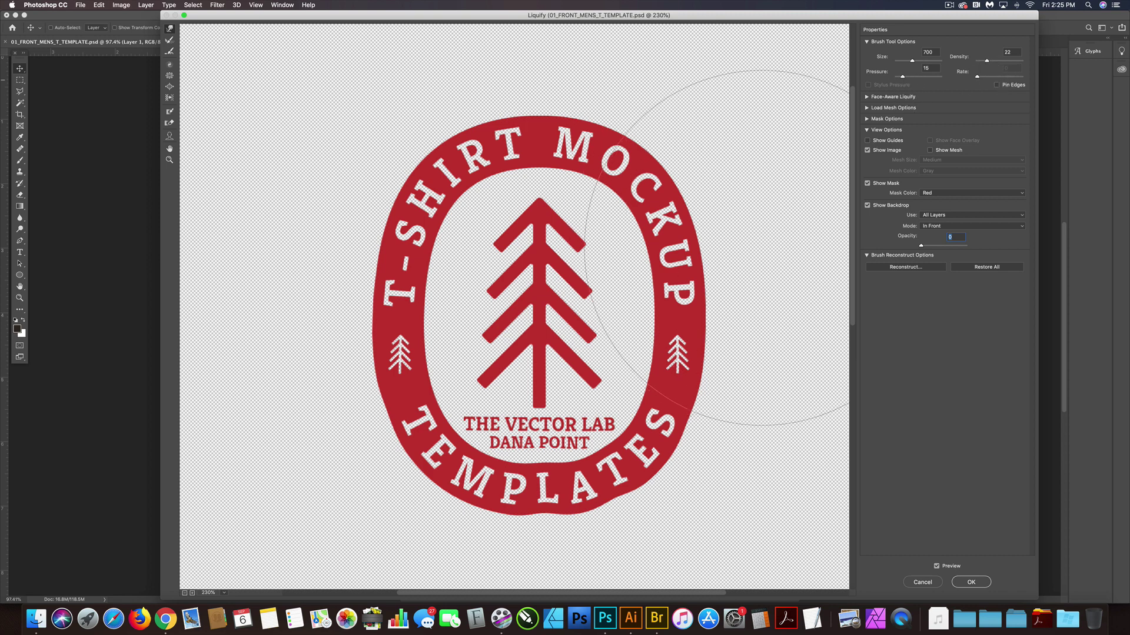
pyautogui.scroll(2, 691, 328)
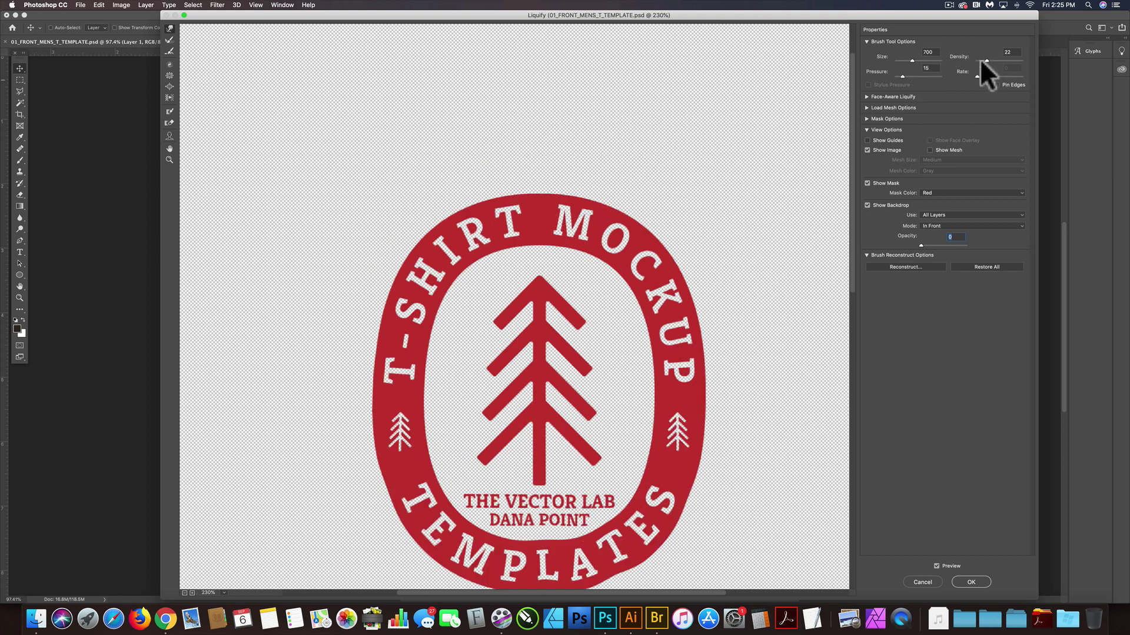
# - Try a strong warp stroke across the chest badge with brush density 67 and pressure 55, and undo it
pyautogui.click(919, 75)
pyautogui.moveTo(835, 381)
pyautogui.mouseDown()
pyautogui.moveTo(329, 381)
pyautogui.moveTo(323, 368)
pyautogui.mouseUp()
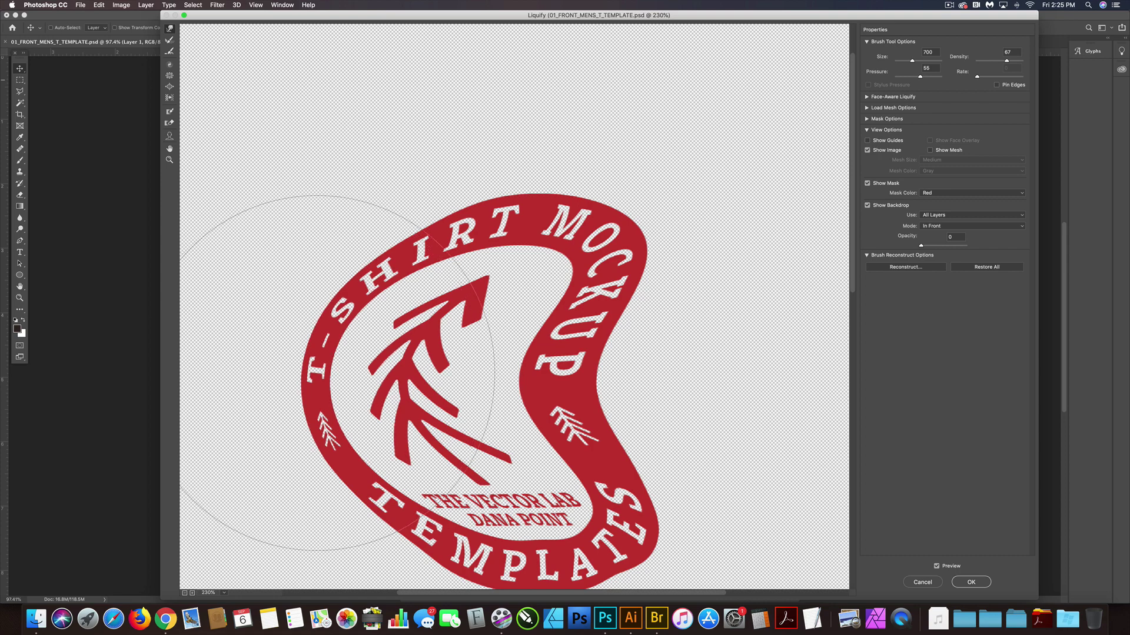
pyautogui.keyDown('alt'); pyautogui.click(922, 582); pyautogui.keyUp('alt')
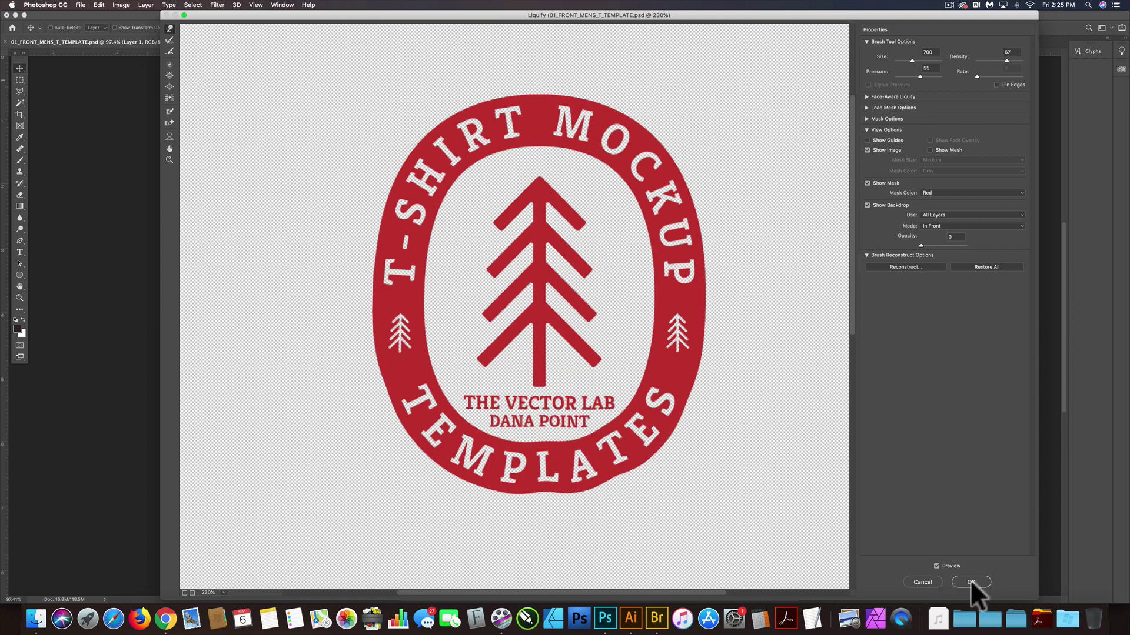
# - Apply the Liquify warp to the chest badge and move the Layers panel clear of the shirt's sleeve
pyautogui.click(971, 582)
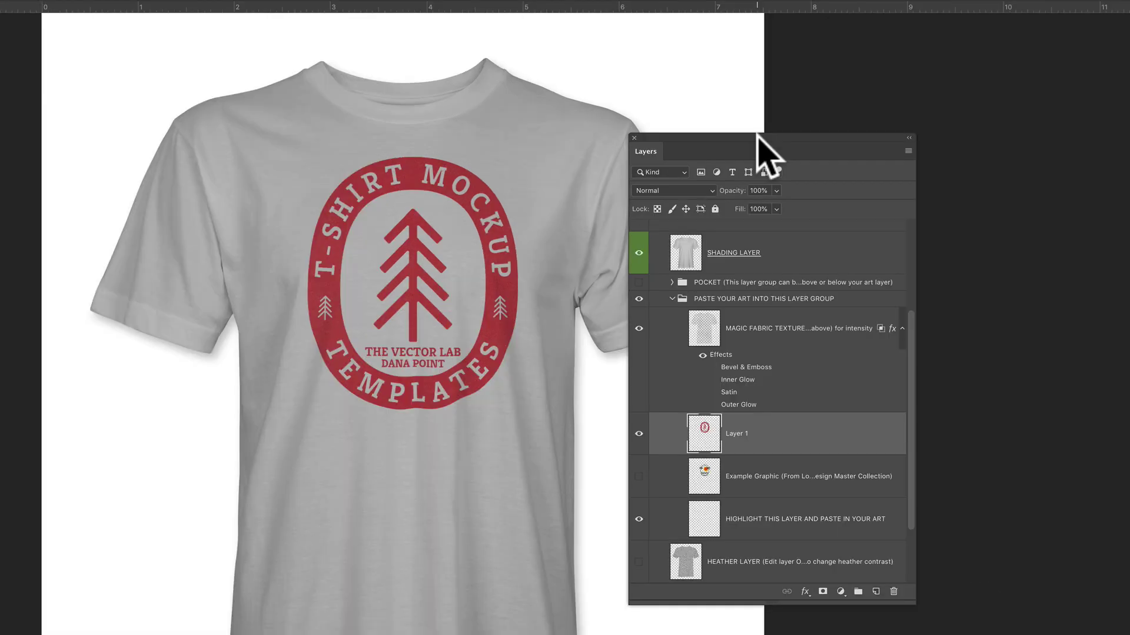
pyautogui.moveTo(758, 135); pyautogui.dragTo(853, 100)
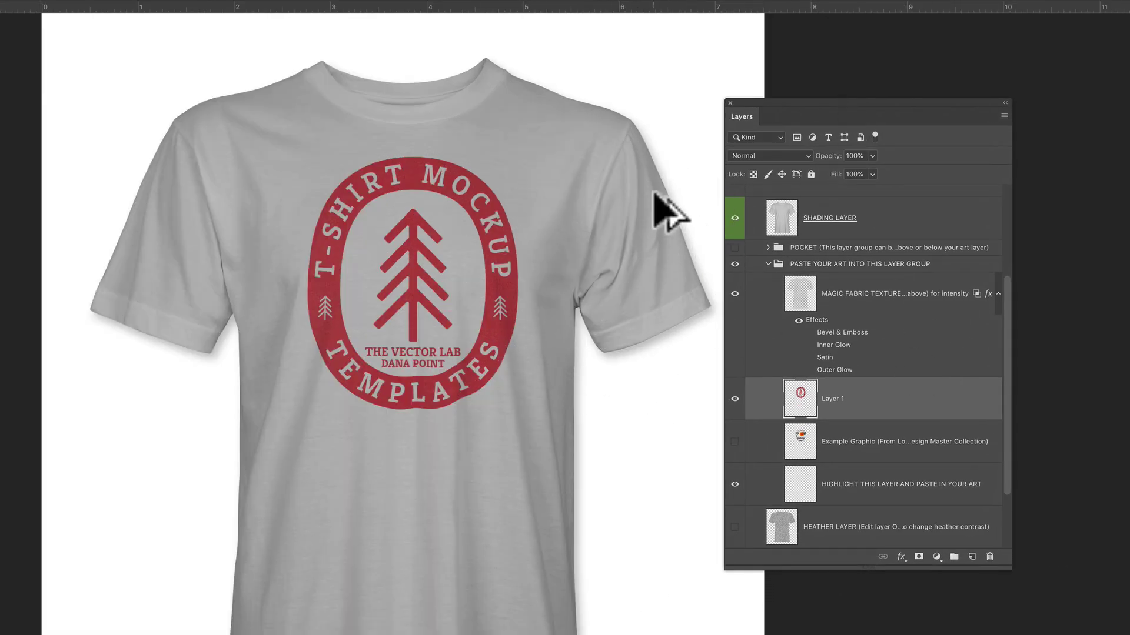
# - Paste the badge artwork as pixels, scale it down to about 10%, and move it toward the sleeve beside the chest badge
pyautogui.press('super+v')
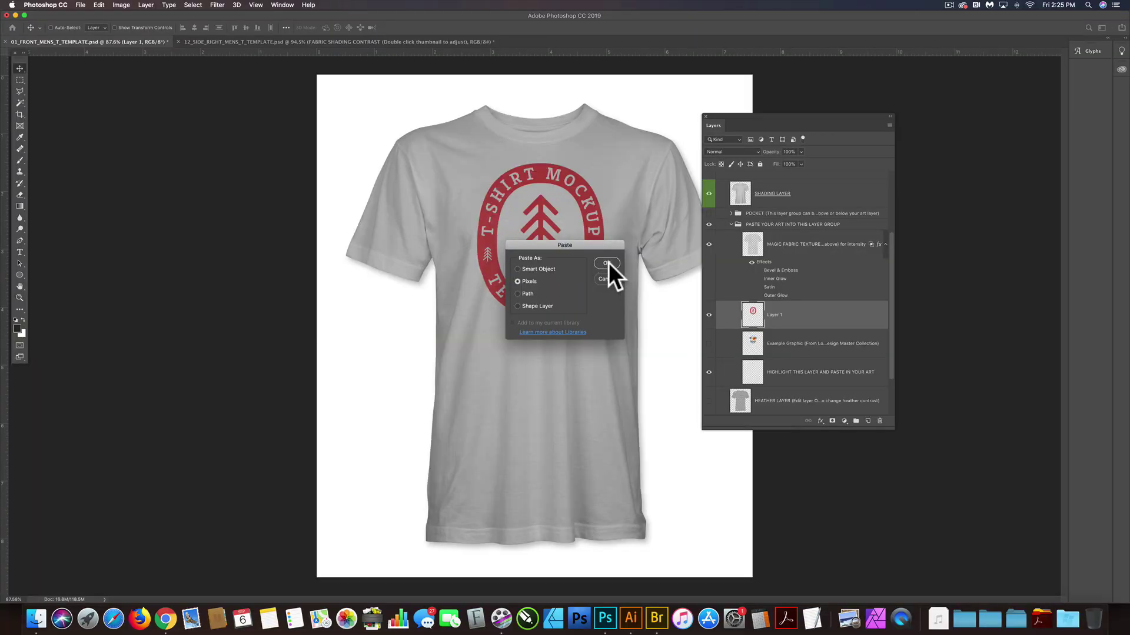
pyautogui.click(608, 263)
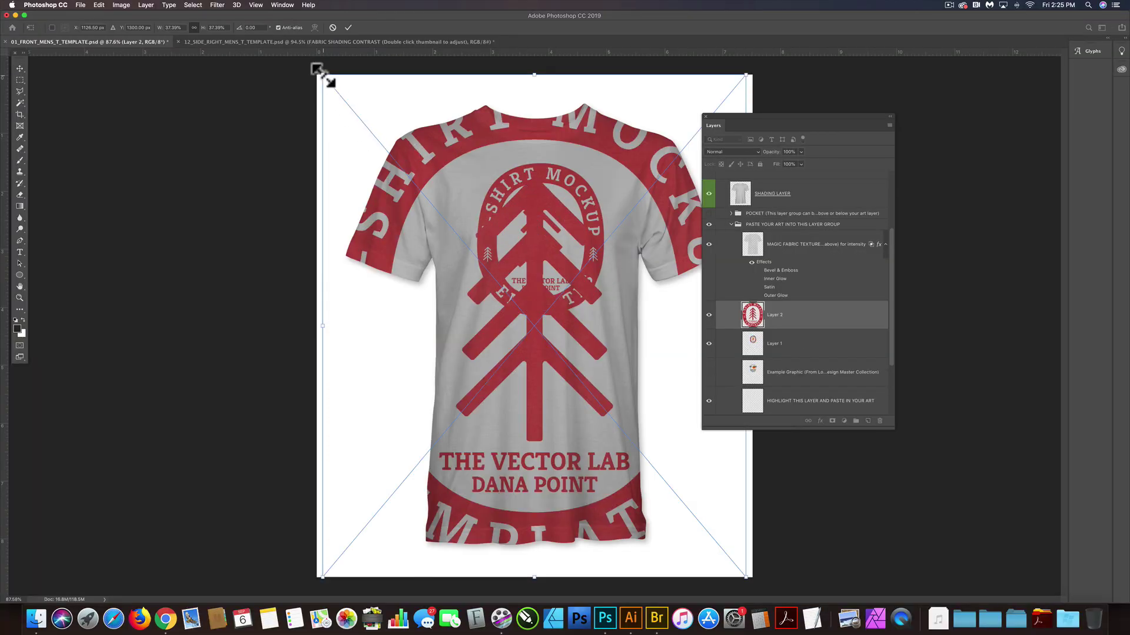
pyautogui.moveTo(322, 77); pyautogui.dragTo(625, 456)
pyautogui.moveTo(673, 493); pyautogui.dragTo(617, 234)
# - Rotate the pasted badge about -19° to match the sleeve angle, place it on the sleeve, and scale it down to sleeve size
pyautogui.scroll(3, 677, 176)
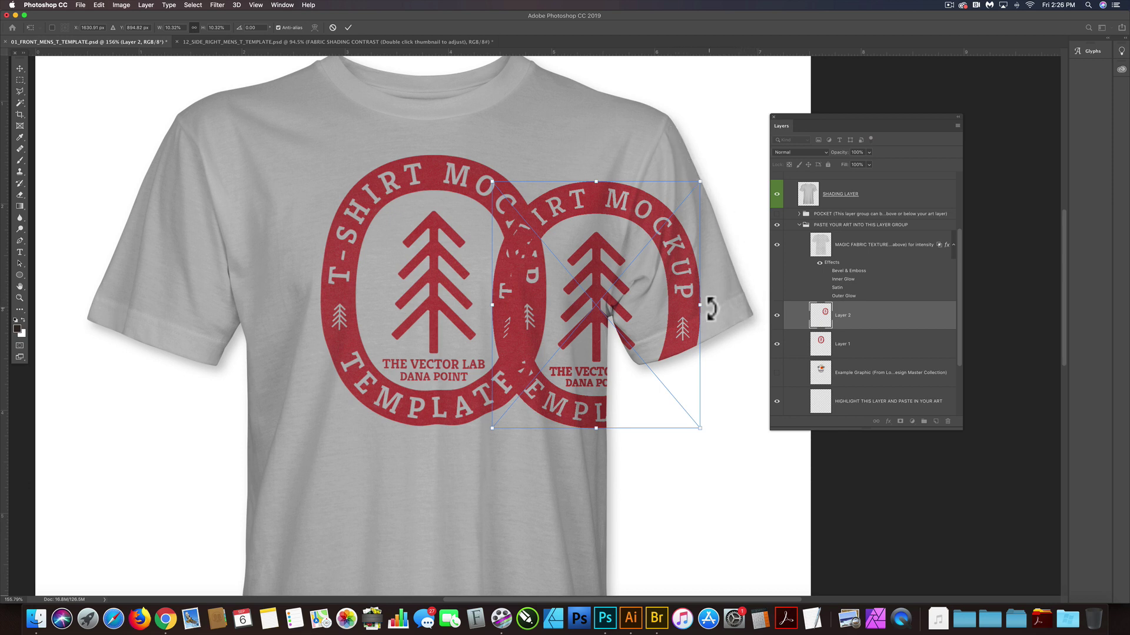
pyautogui.moveTo(711, 307); pyautogui.dragTo(703, 263)
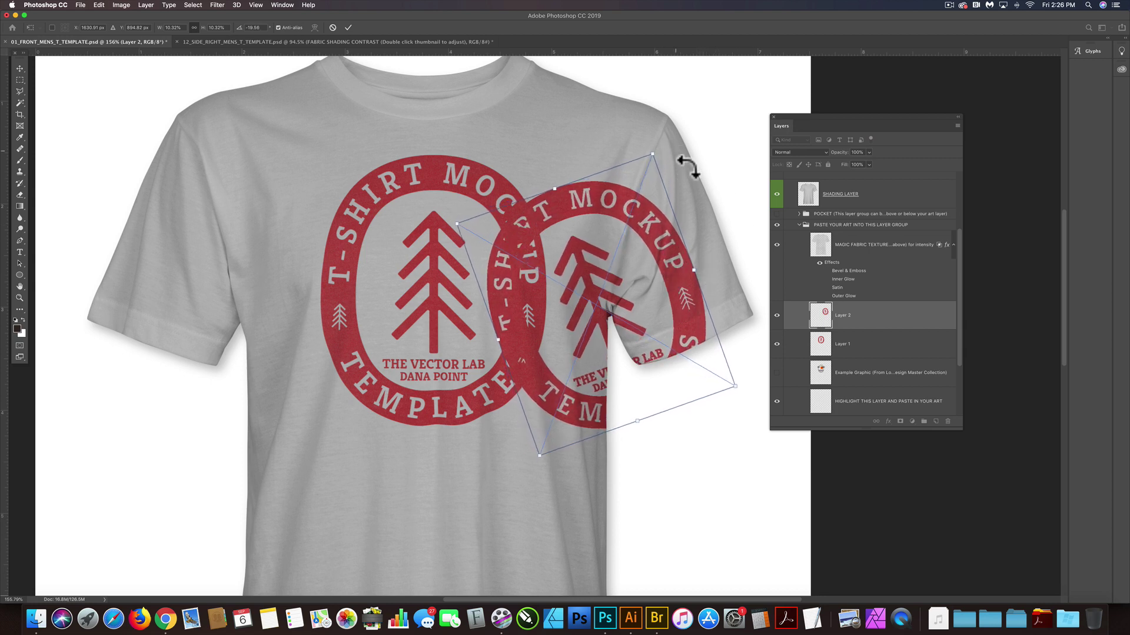
pyautogui.moveTo(659, 310); pyautogui.dragTo(718, 238)
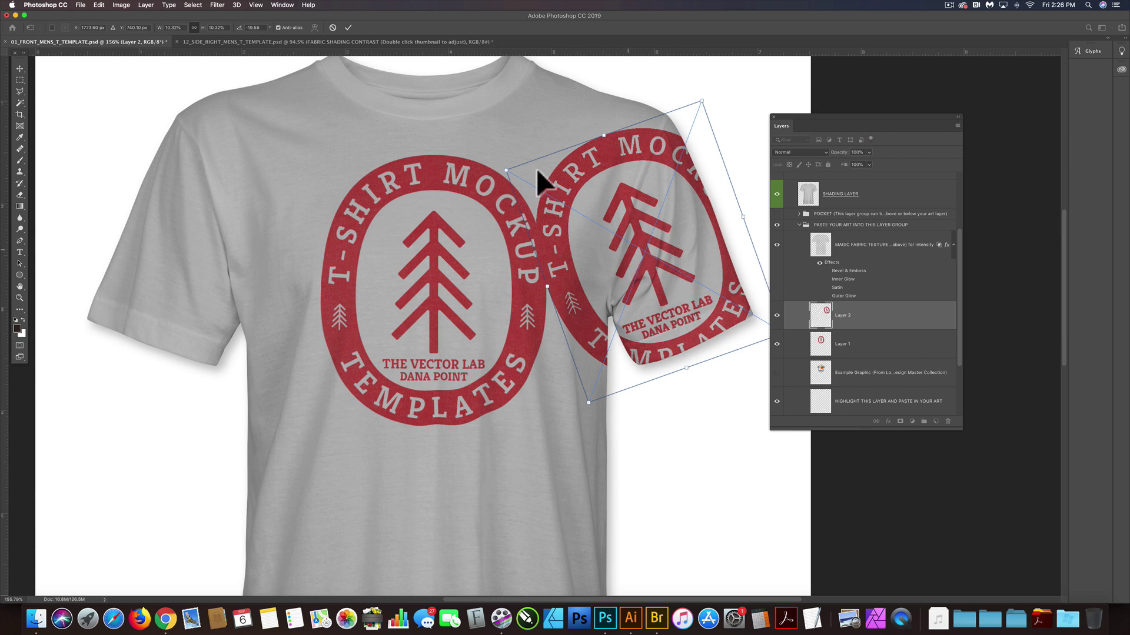
pyautogui.moveTo(506, 170); pyautogui.dragTo(749, 238)
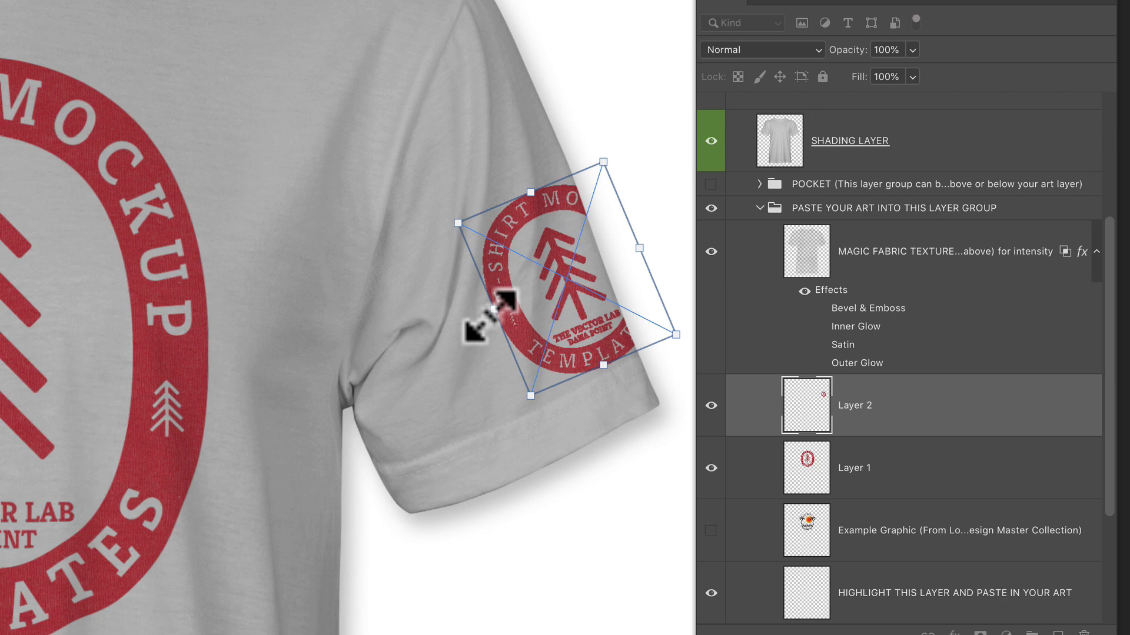
# - Narrow and shrink the sleeve badge, shift it to wrap past the sleeve's outer edge, and commit the transform
pyautogui.moveTo(493, 310); pyautogui.dragTo(519, 296)
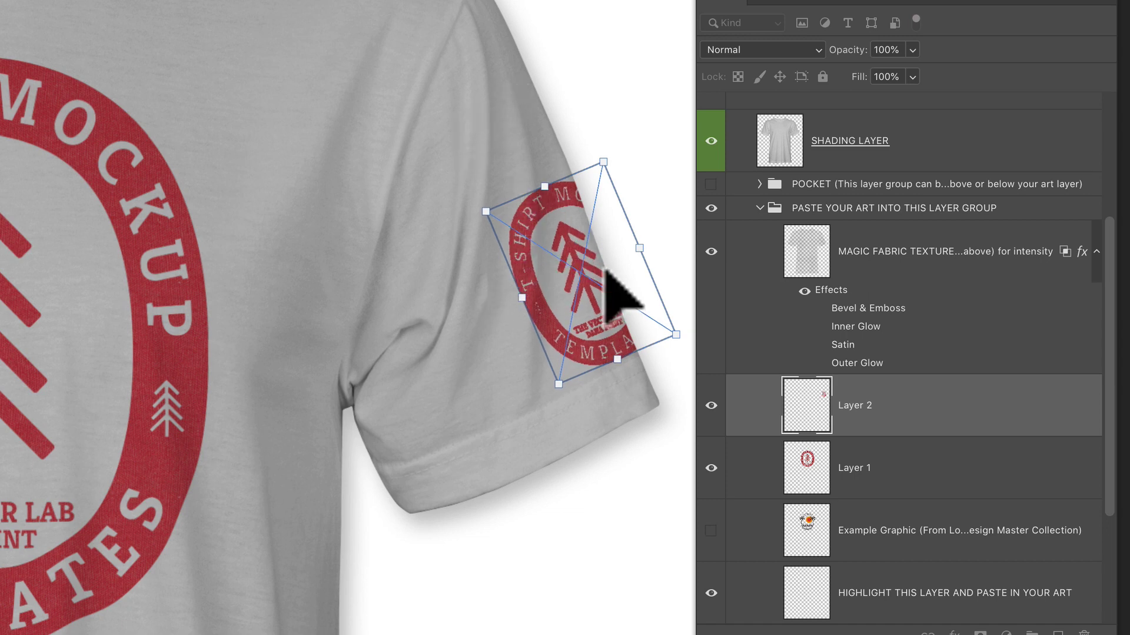
pyautogui.moveTo(674, 335); pyautogui.dragTo(646, 315)
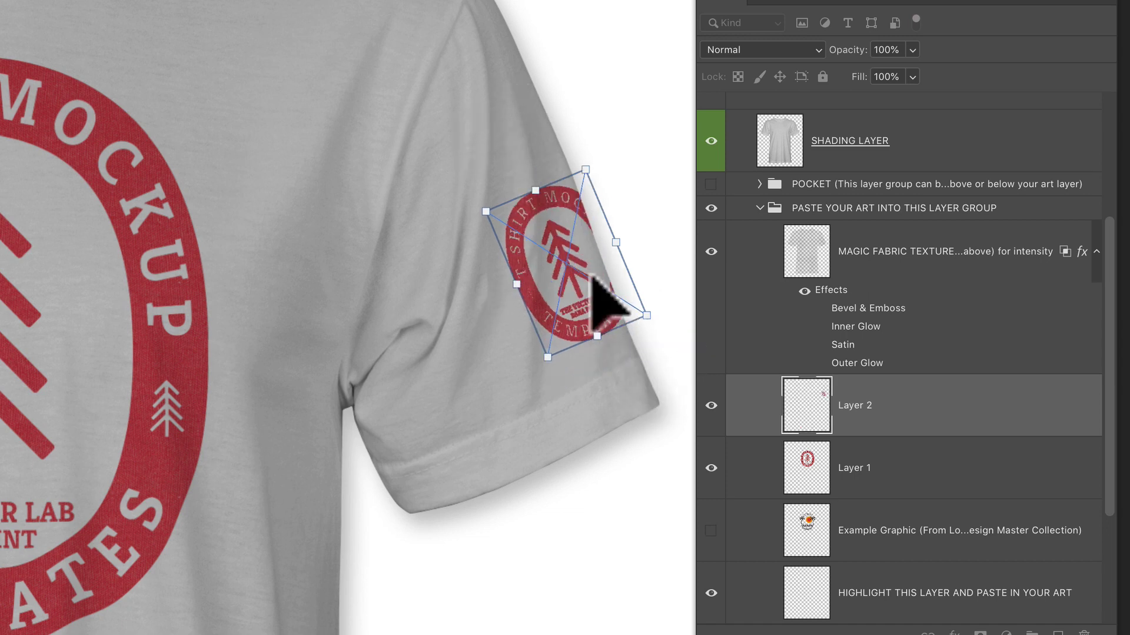
pyautogui.moveTo(591, 276); pyautogui.dragTo(612, 296)
pyautogui.moveTo(524, 298); pyautogui.dragTo(538, 294)
pyautogui.press('Return')
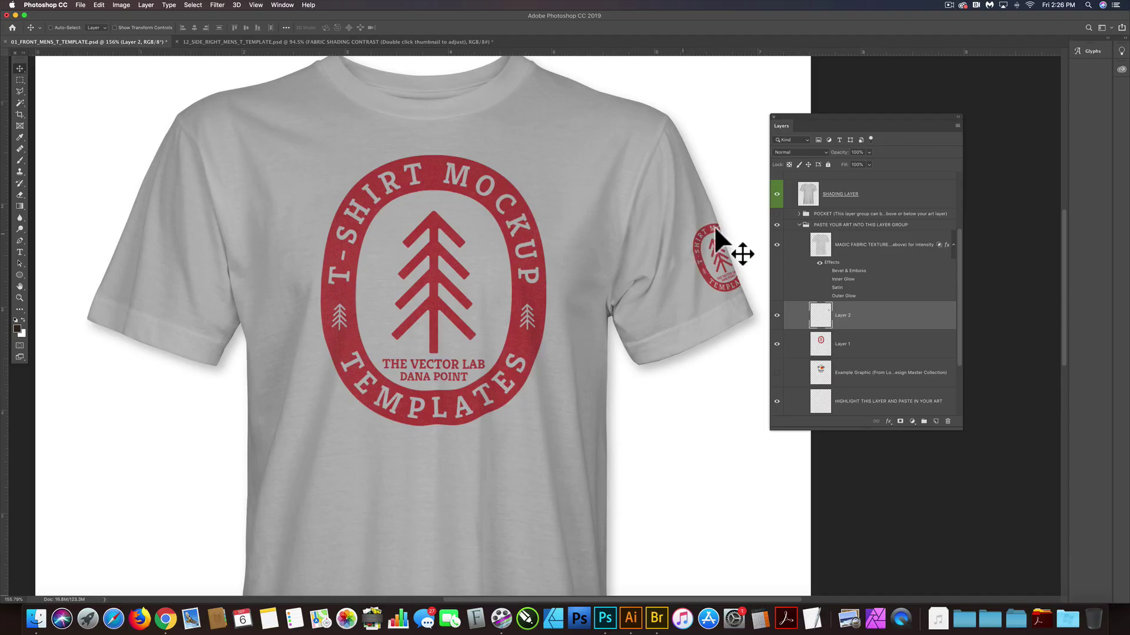
# - Open the sleeve badge on Layer 2 in the Liquify filter with the backdrop opacity at 74, close up on the sleeve
pyautogui.click(216, 5)
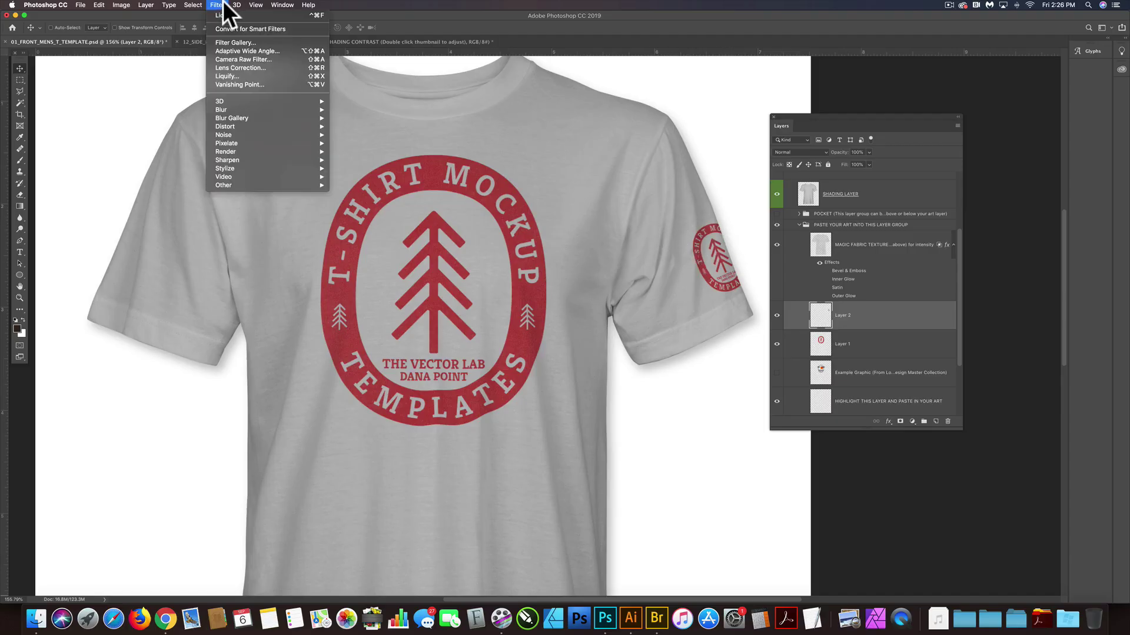
pyautogui.click(229, 75)
pyautogui.click(953, 245)
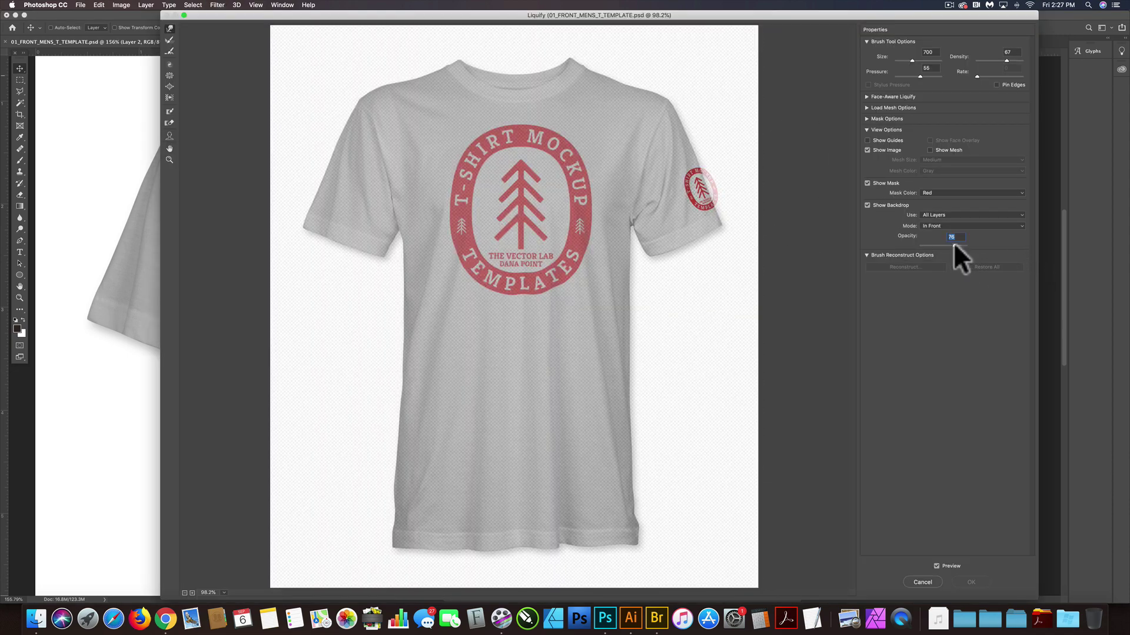
pyautogui.press('super+plus')
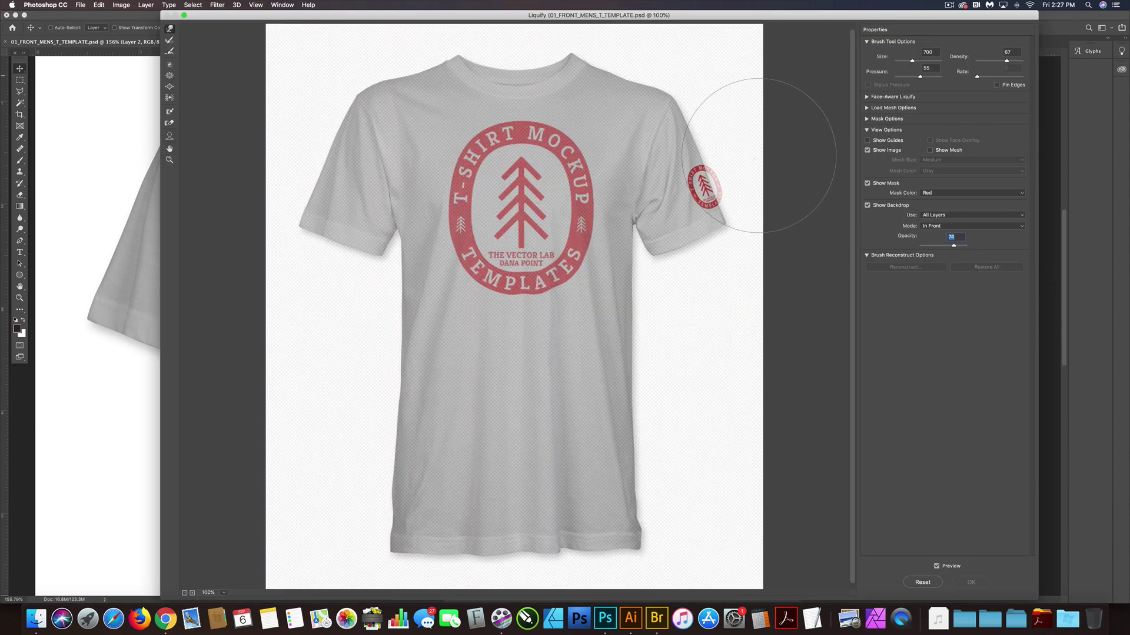
pyautogui.press('super+plus')
# - Reduce the warp brush size to 100 and push the lower outer edge of the sleeve badge inward
pyautogui.press('[')
pyautogui.press('[')
pyautogui.press('[')
pyautogui.press('[')
pyautogui.press('[')
pyautogui.press('[')
pyautogui.press('[')
pyautogui.press('[')
pyautogui.press('[')
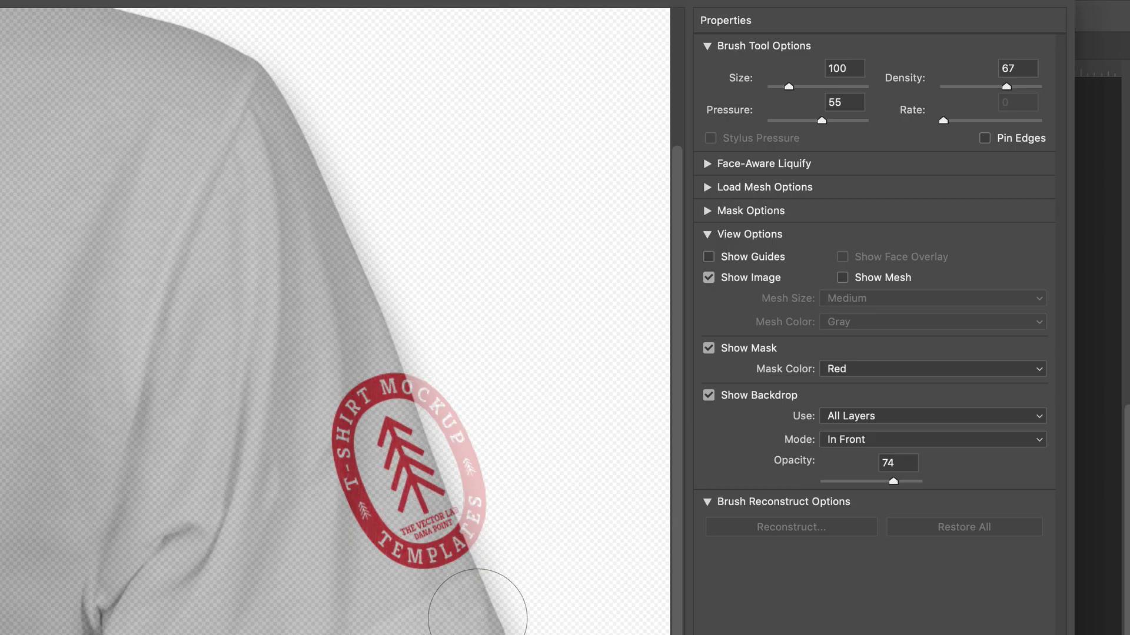
pyautogui.moveTo(470, 593); pyautogui.dragTo(455, 580)
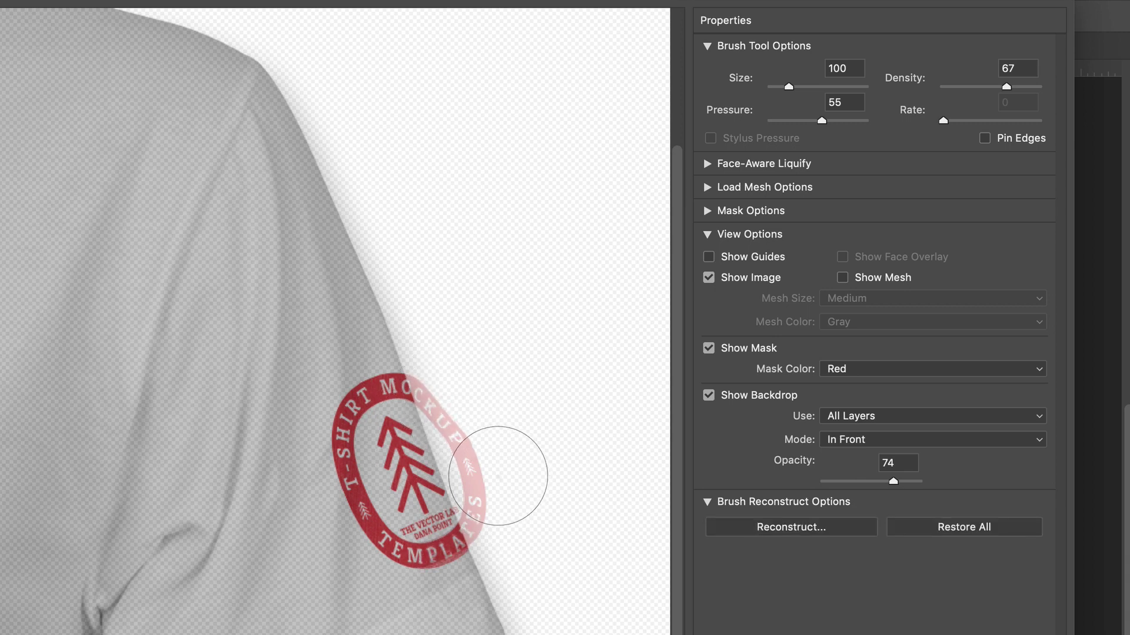
# - Set the brush to size 175, density 25 and pressure 27, and push the badge's outer side in toward the sleeve
pyautogui.press(']')
pyautogui.press(']')
pyautogui.press(']')
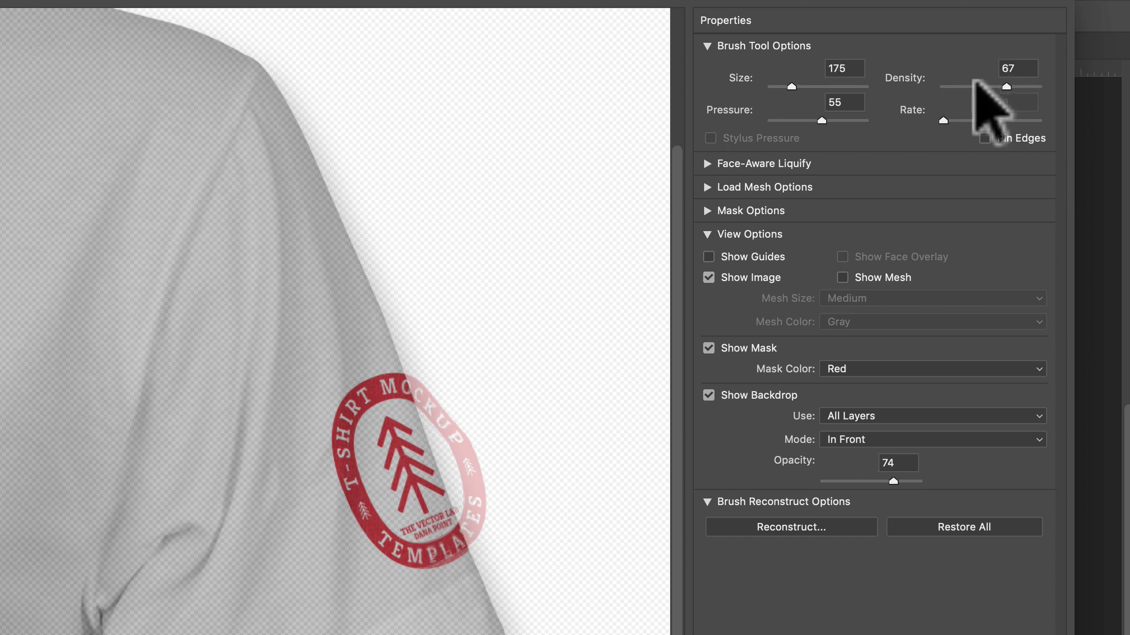
pyautogui.click(968, 86)
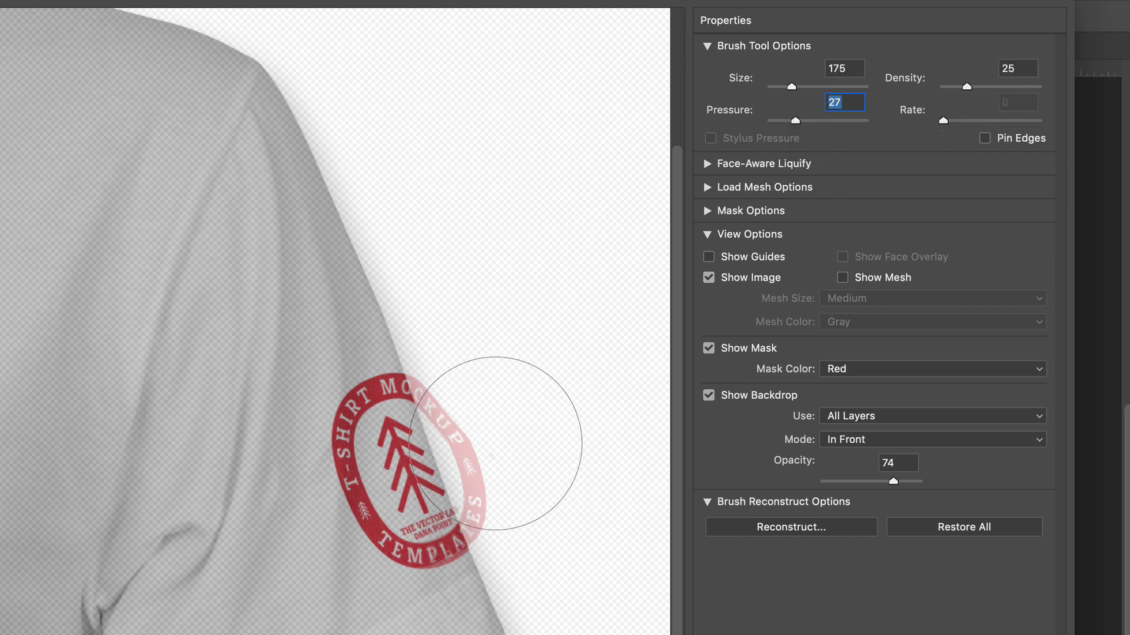
pyautogui.moveTo(541, 484)
pyautogui.mouseDown()
pyautogui.moveTo(515, 454)
pyautogui.moveTo(465, 446)
pyautogui.mouseUp()
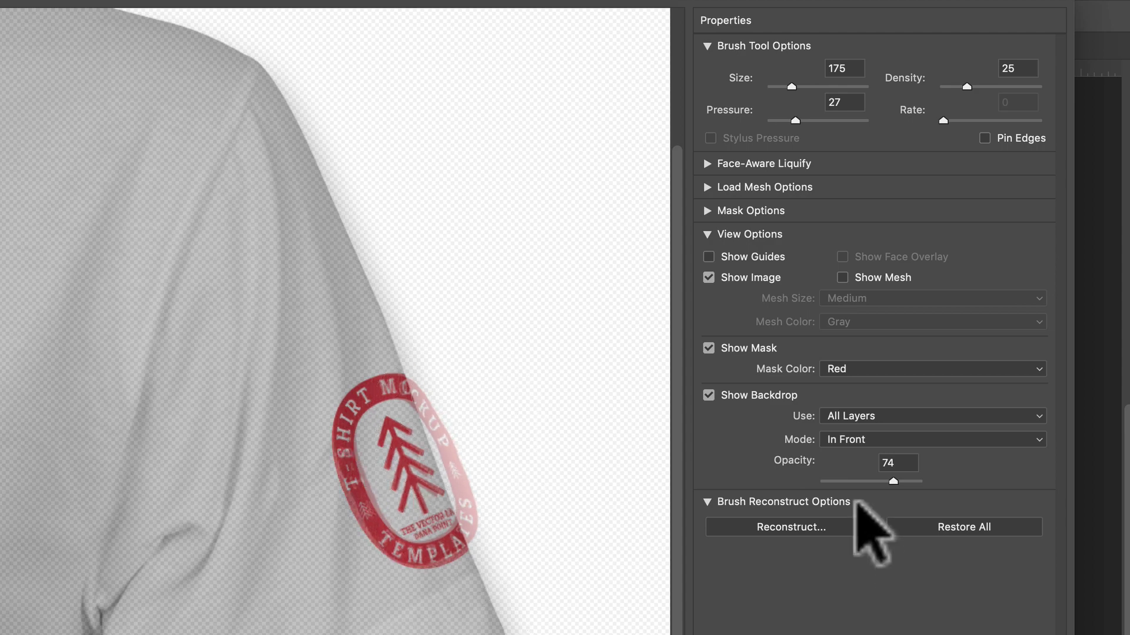
# - Set the backdrop opacity to 0 to check the warped sleeve badge alone, and raise it back to 67
pyautogui.click(818, 462)
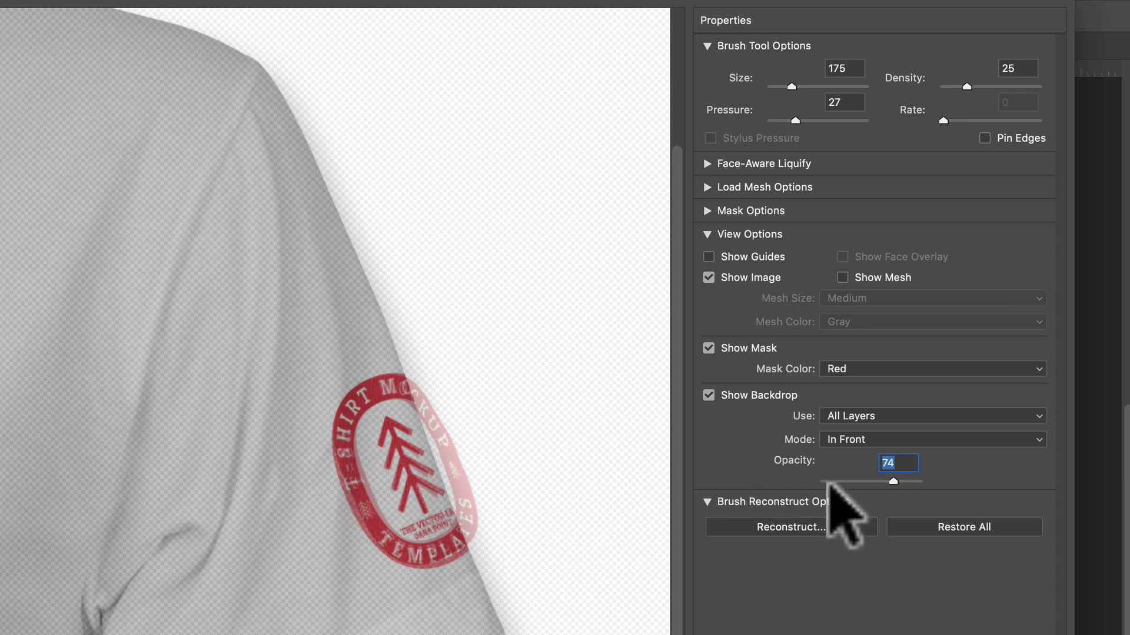
pyautogui.write('0')
pyautogui.press('Return')
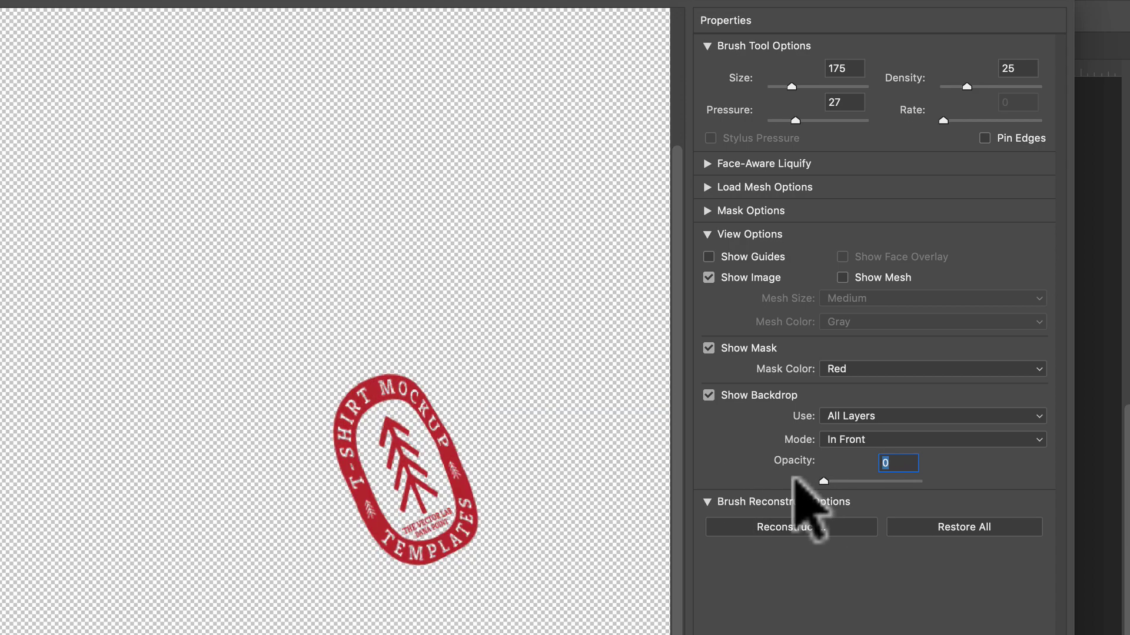
pyautogui.moveTo(824, 481); pyautogui.dragTo(888, 480)
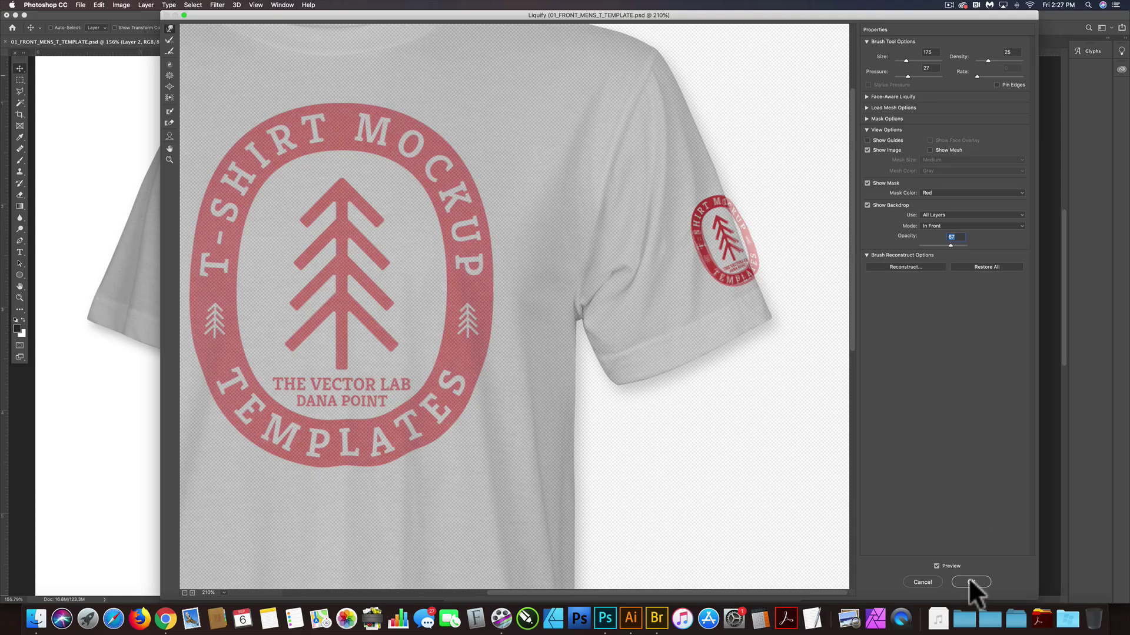
# - Apply the sleeve badge warp and run Liquify on it once more, nudging the badge's inner edge toward the sleeve's outer edge
pyautogui.click(971, 582)
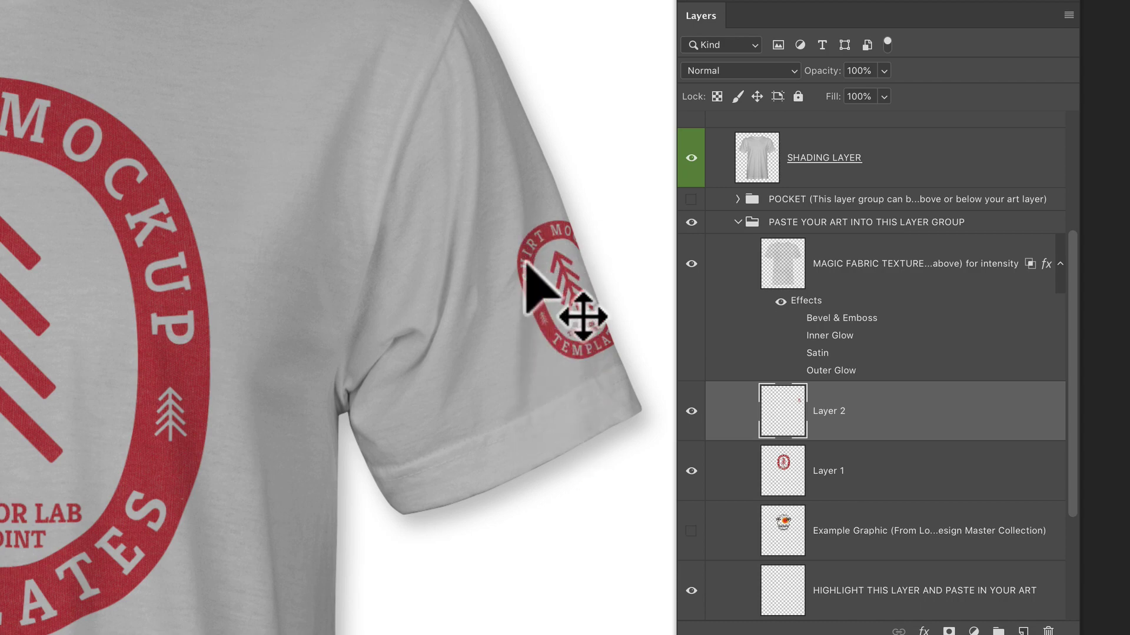
pyautogui.click(218, 5)
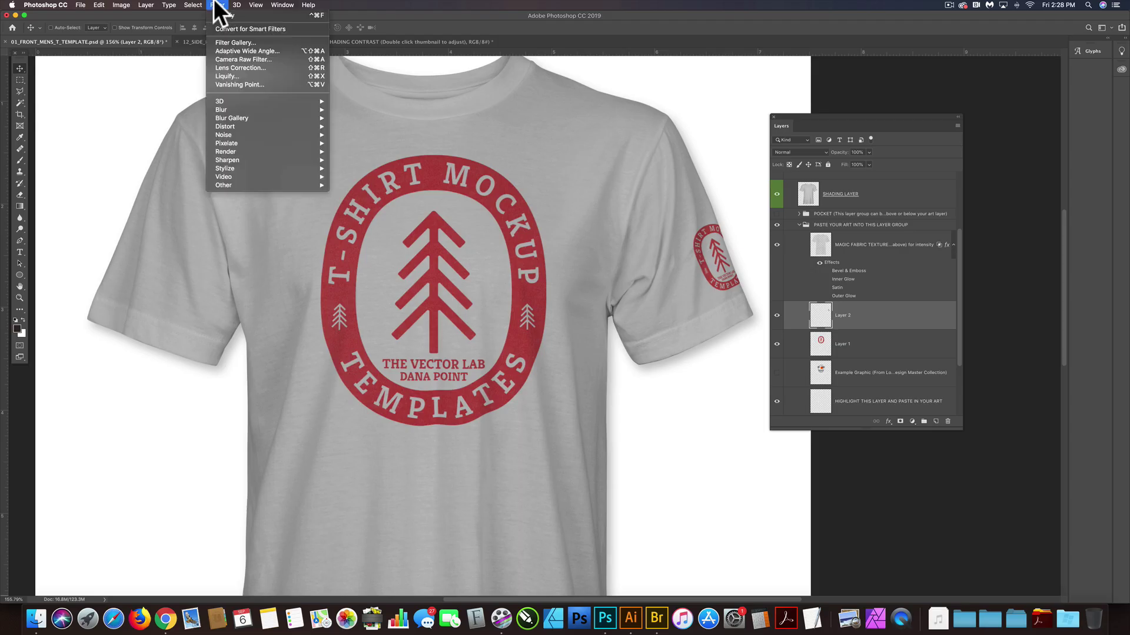
pyautogui.click(235, 76)
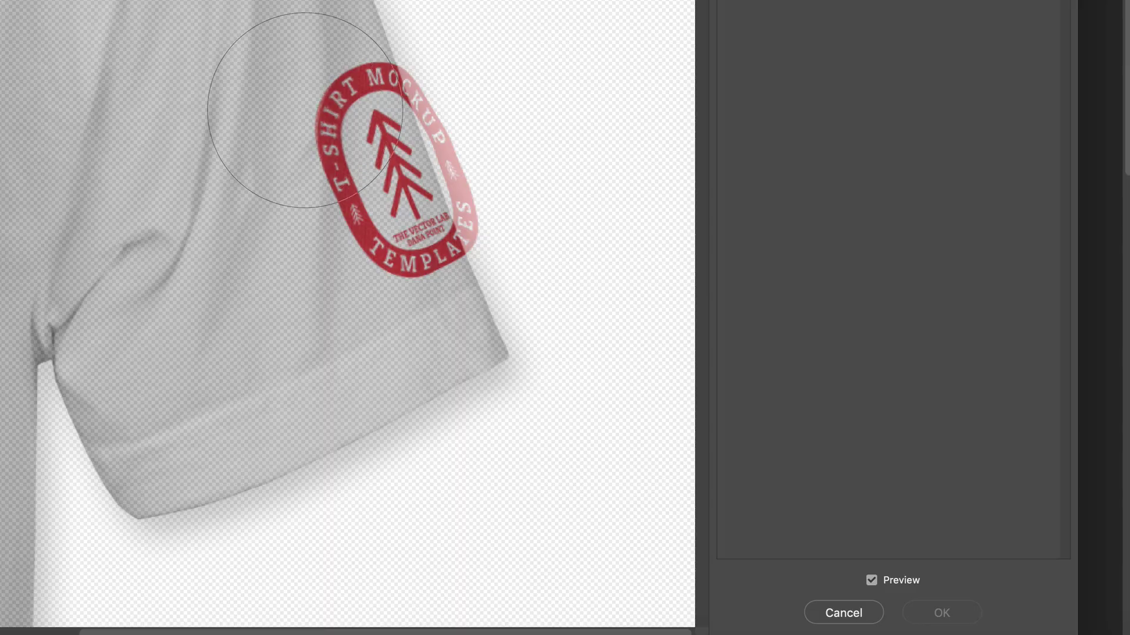
pyautogui.moveTo(658, 337); pyautogui.dragTo(670, 338)
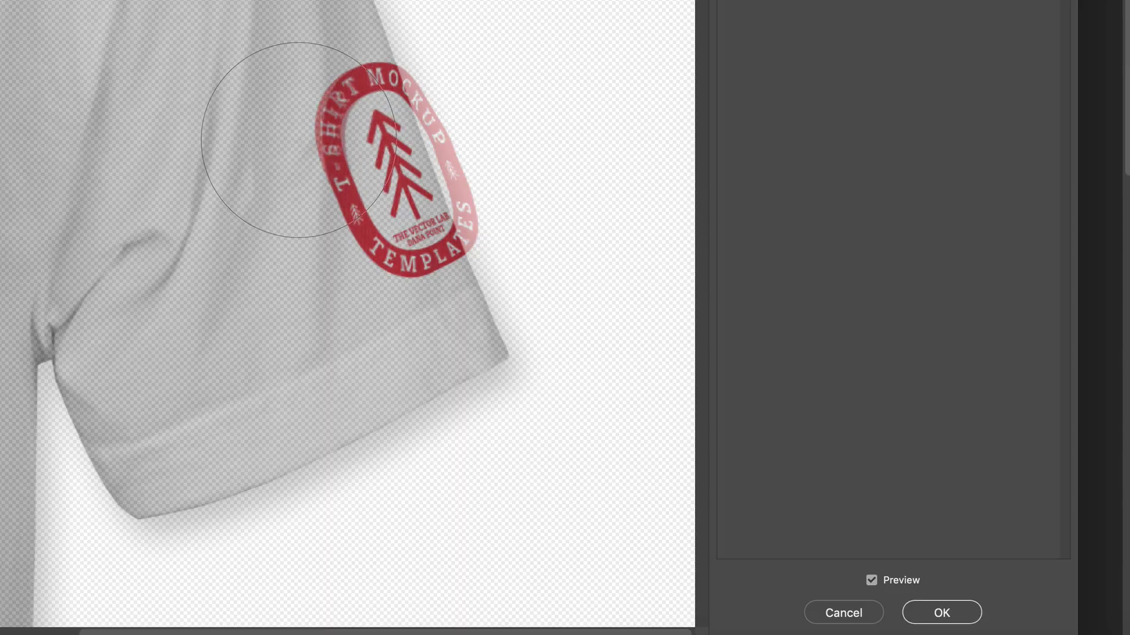
pyautogui.click(950, 612)
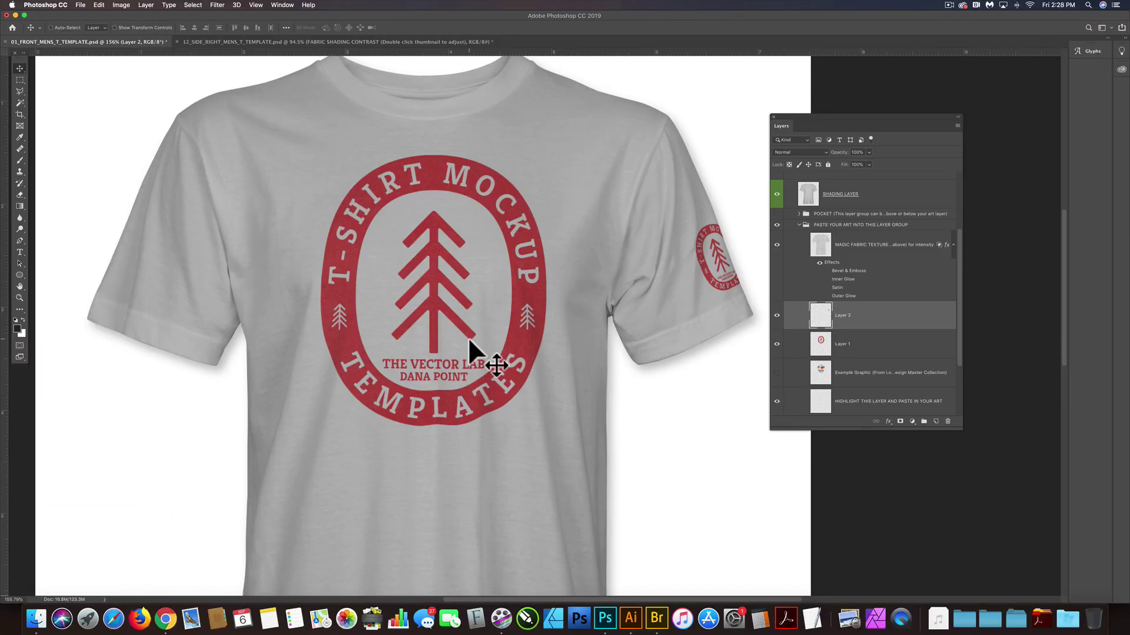
pyautogui.press('super+0')
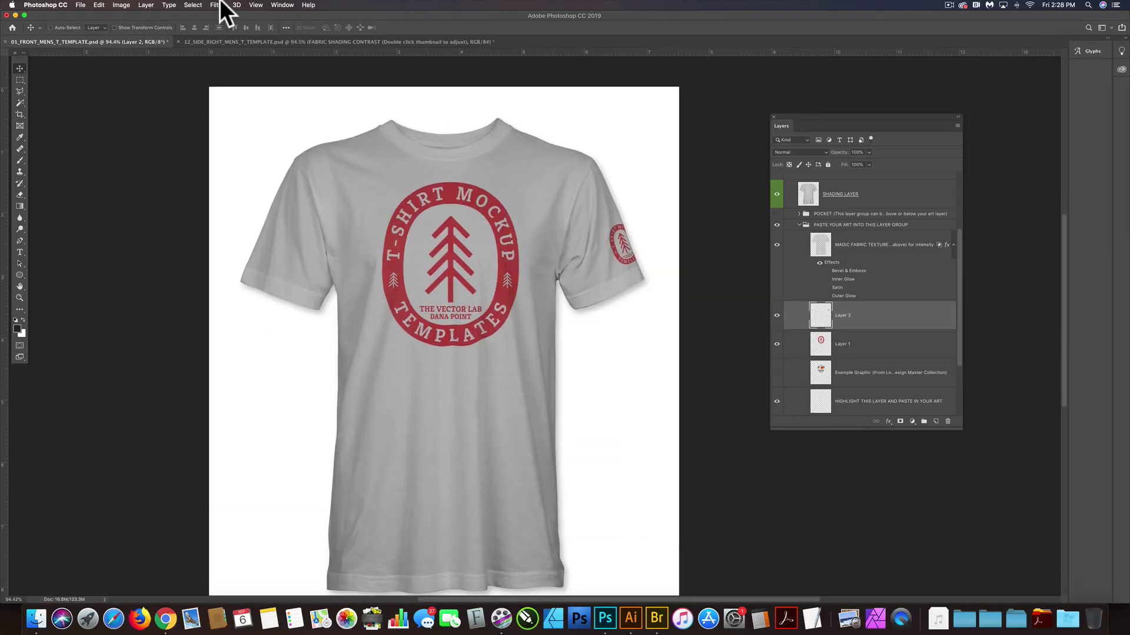
# - Switch to 12_SIDE_RIGHT_MENS_T_TEMPLATE.psd, hide the upper Example Graphic layer with the chest artwork, and make that layer active
pyautogui.click(237, 41)
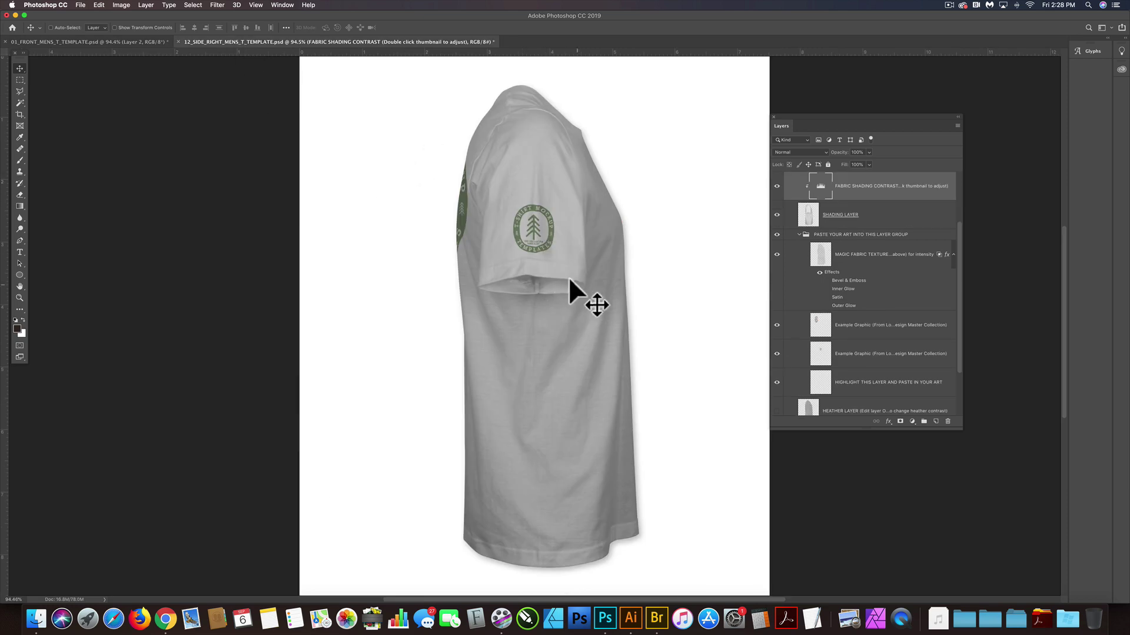
pyautogui.scroll(-2, 857, 277)
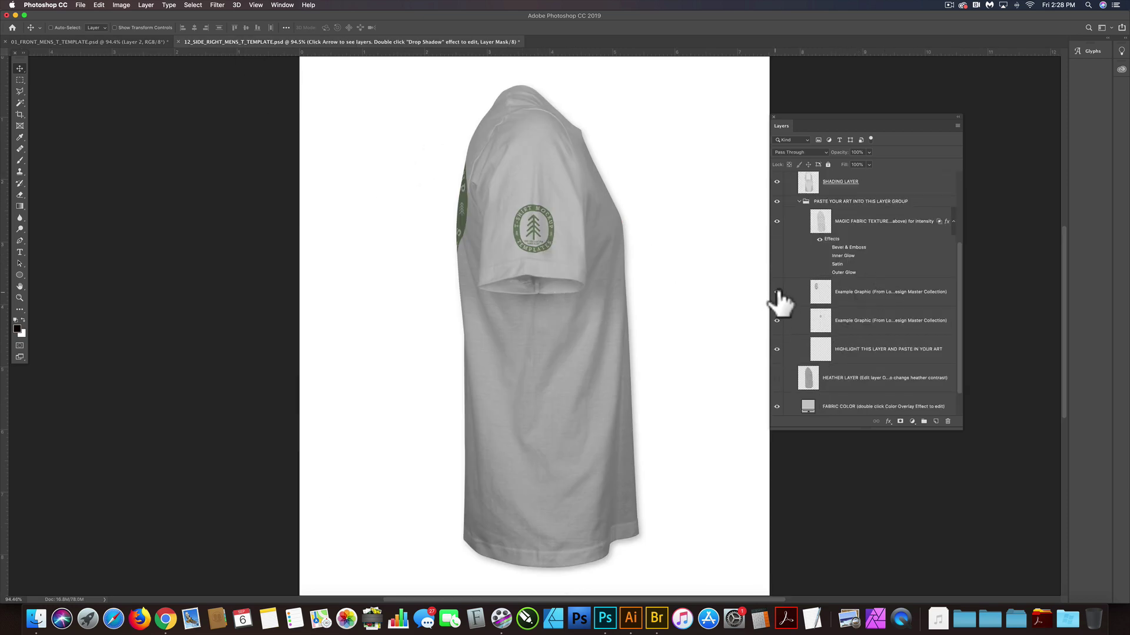
pyautogui.click(777, 292)
pyautogui.click(877, 294)
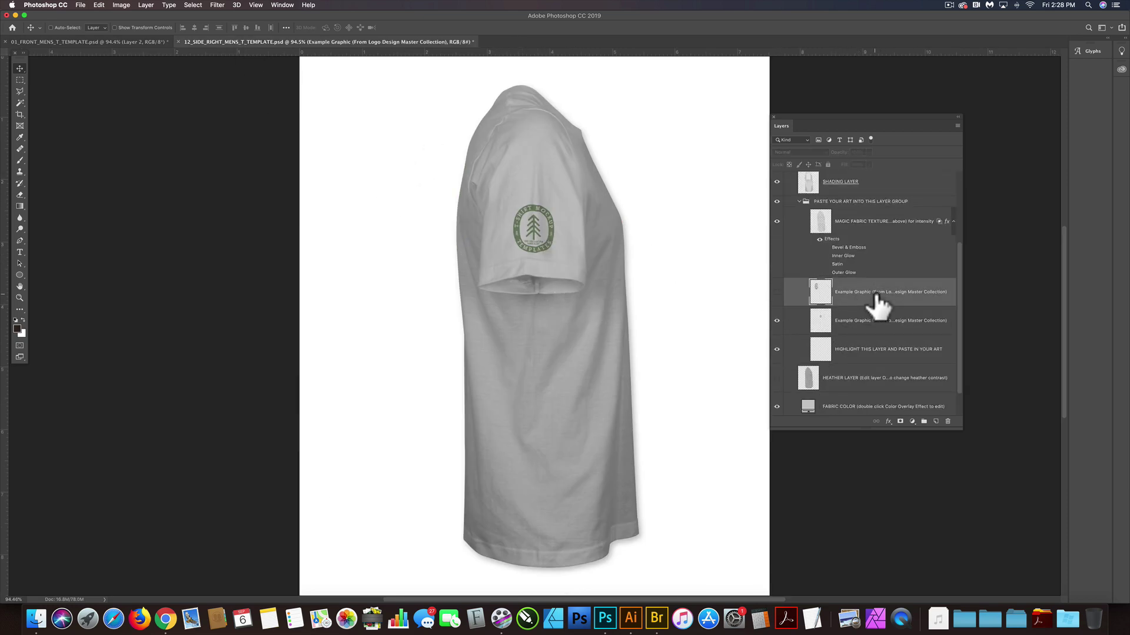
# - Paste the red badge as pixels, scale it to 12.5%, and place it over the shirt's front edge at chest height
pyautogui.press('super+v')
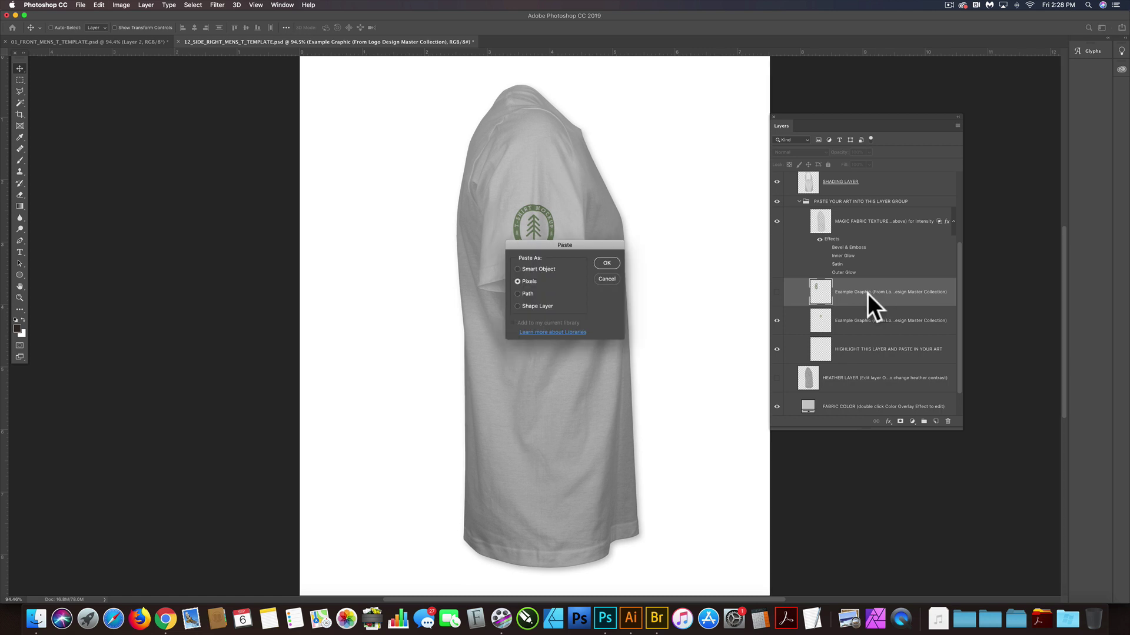
pyautogui.click(609, 261)
pyautogui.moveTo(319, 80); pyautogui.dragTo(616, 459)
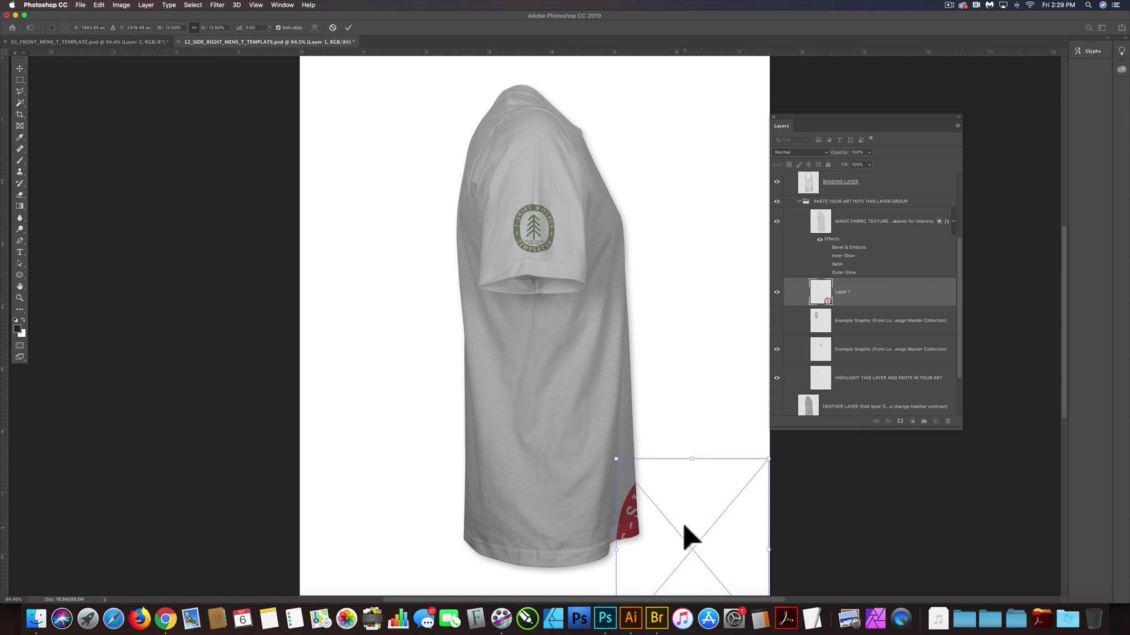
pyautogui.moveTo(684, 525); pyautogui.dragTo(434, 209)
pyautogui.moveTo(504, 284); pyautogui.dragTo(535, 190)
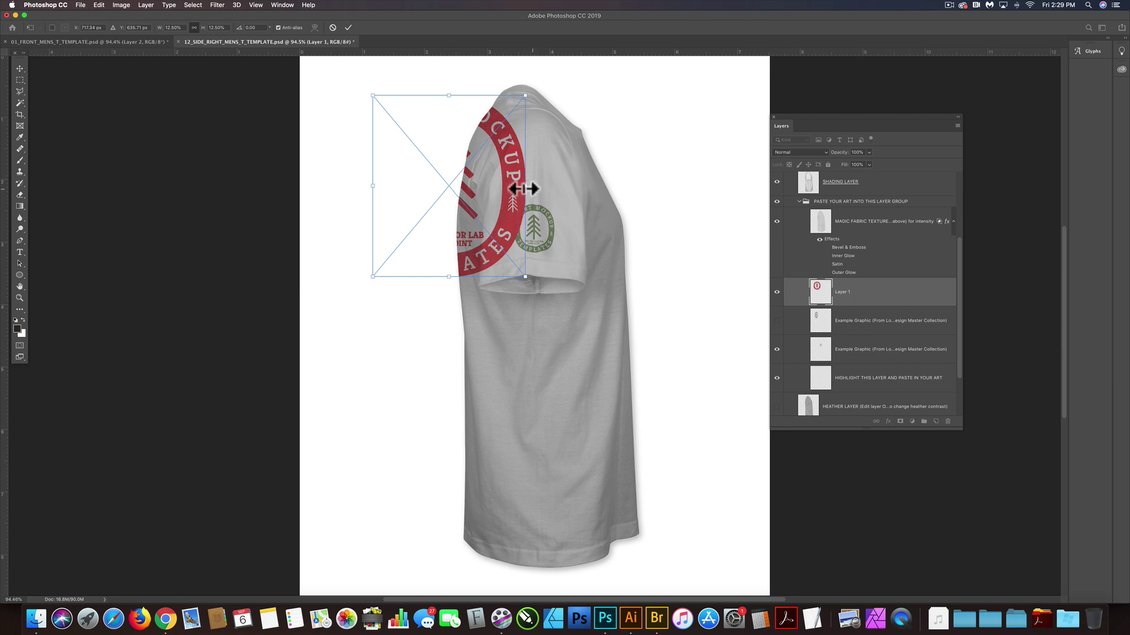
# - Rotate the pasted badge about 4 degrees clockwise and squeeze its width so only its inner edge wraps onto the shirt front
pyautogui.moveTo(536, 186); pyautogui.dragTo(551, 194)
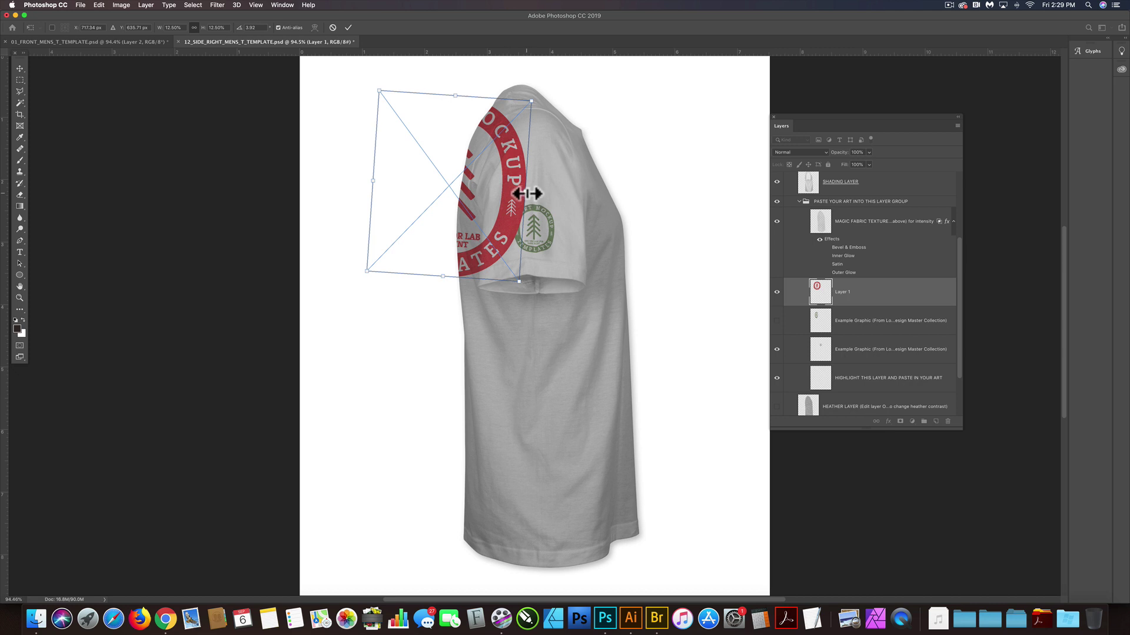
pyautogui.moveTo(528, 193); pyautogui.dragTo(475, 186)
pyautogui.press('Return')
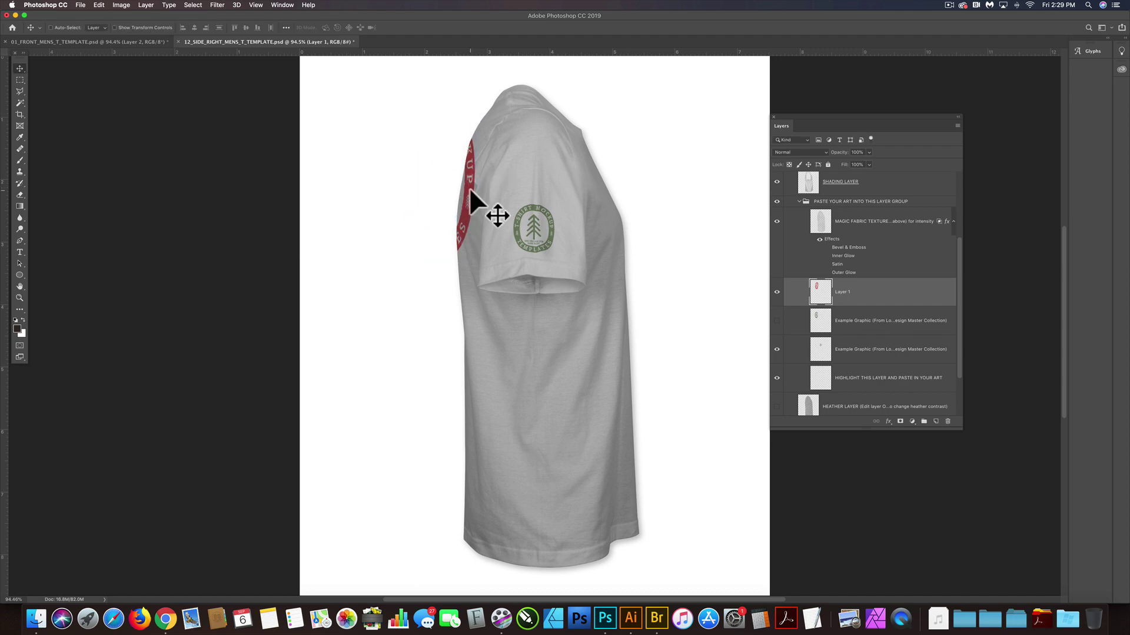
# - Liquify the red chest badge with a size 400 brush, pushing its sleeve-side edge toward the shirt's front edge, and apply the warp
pyautogui.click(221, 4)
pyautogui.click(228, 75)
pyautogui.press(']')
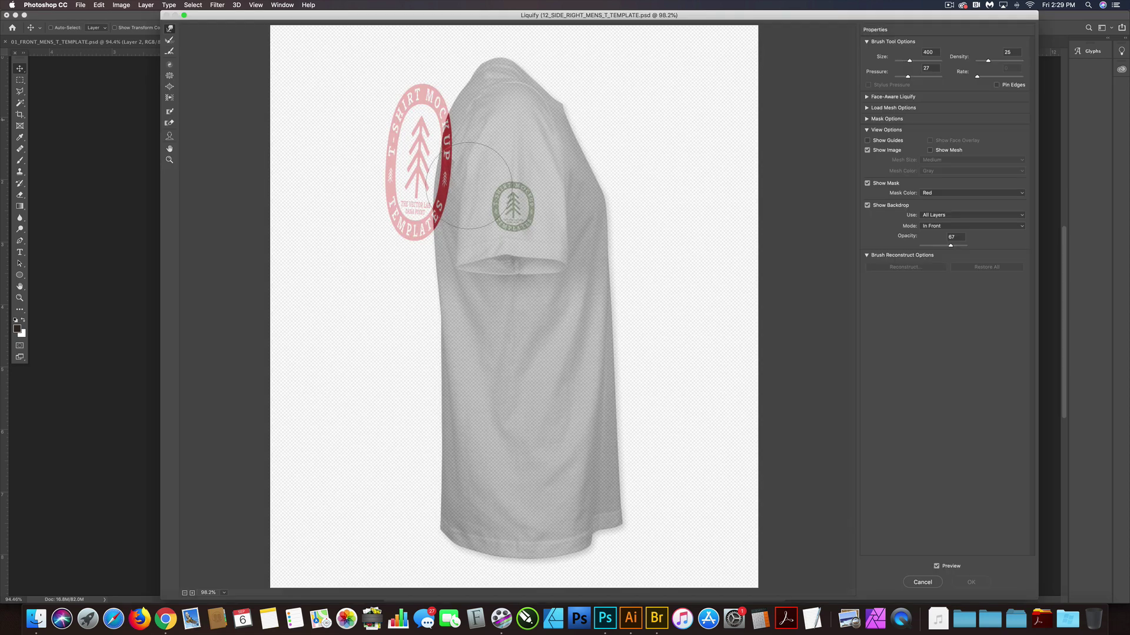
pyautogui.moveTo(464, 185)
pyautogui.mouseDown()
pyautogui.moveTo(466, 152)
pyautogui.moveTo(456, 205)
pyautogui.moveTo(472, 183)
pyautogui.moveTo(461, 175)
pyautogui.moveTo(468, 154)
pyautogui.moveTo(459, 202)
pyautogui.moveTo(466, 158)
pyautogui.moveTo(456, 157)
pyautogui.moveTo(451, 190)
pyautogui.mouseUp()
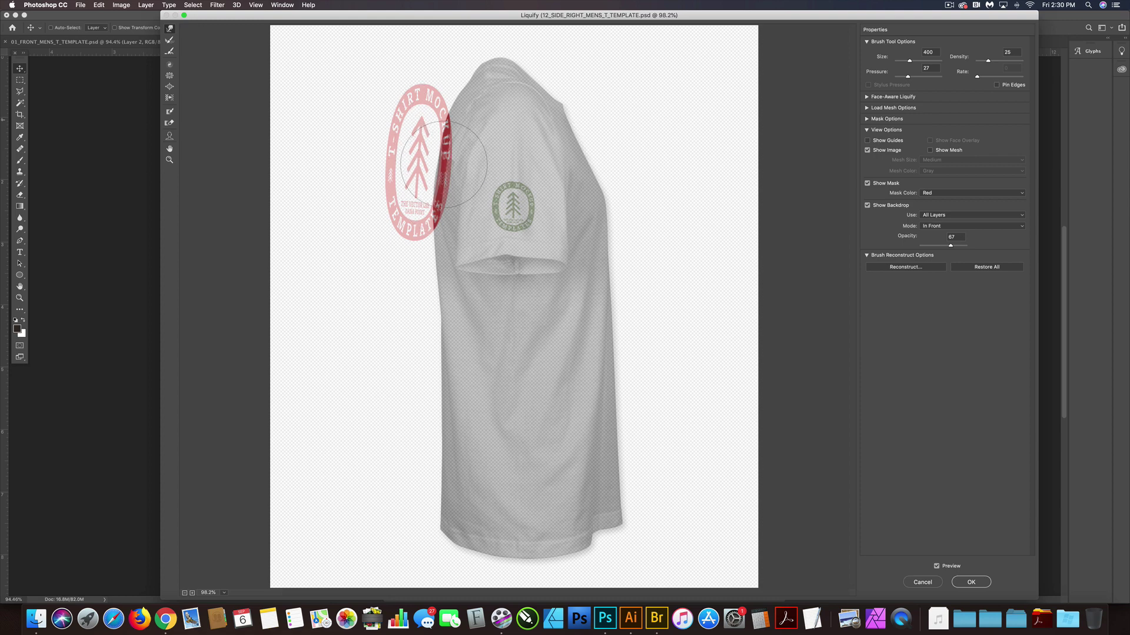
pyautogui.click(971, 582)
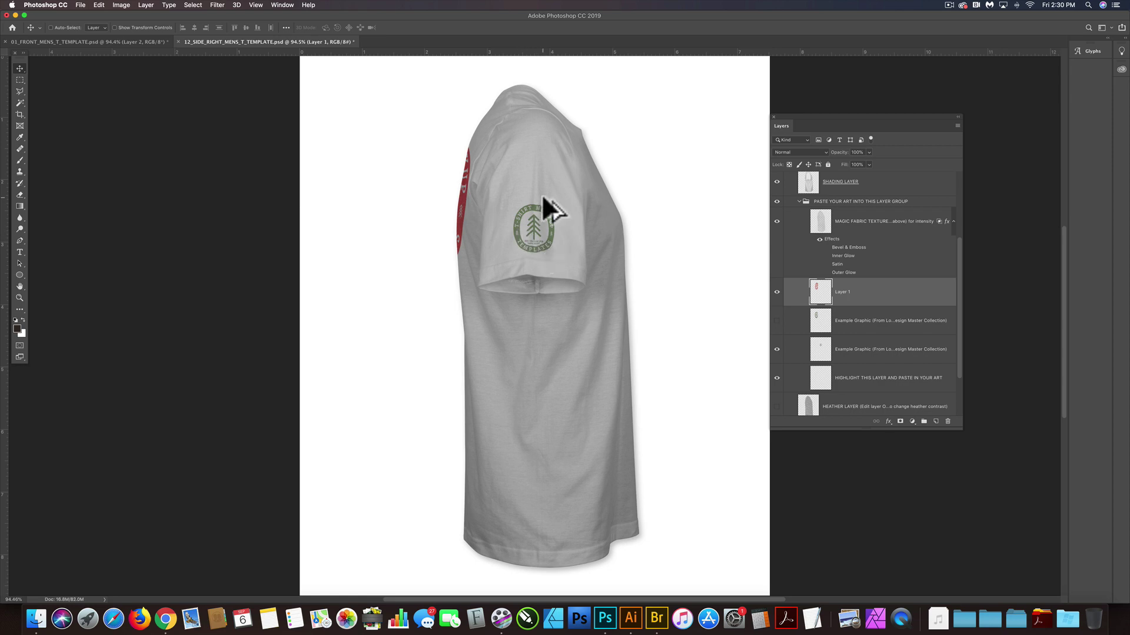
pyautogui.scroll(5, 541, 194)
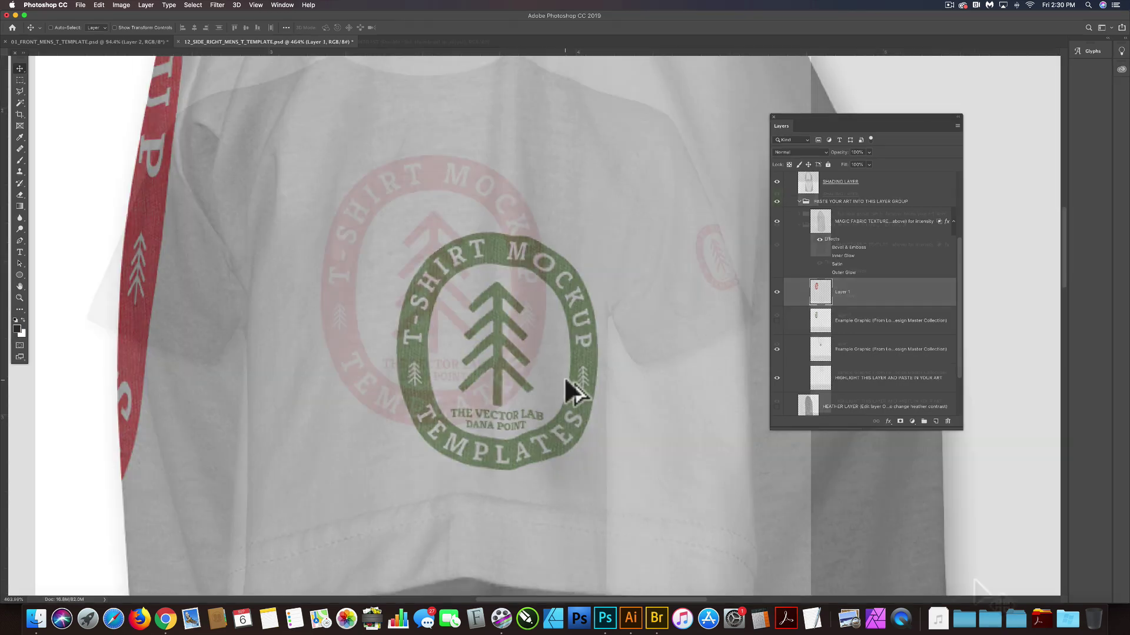